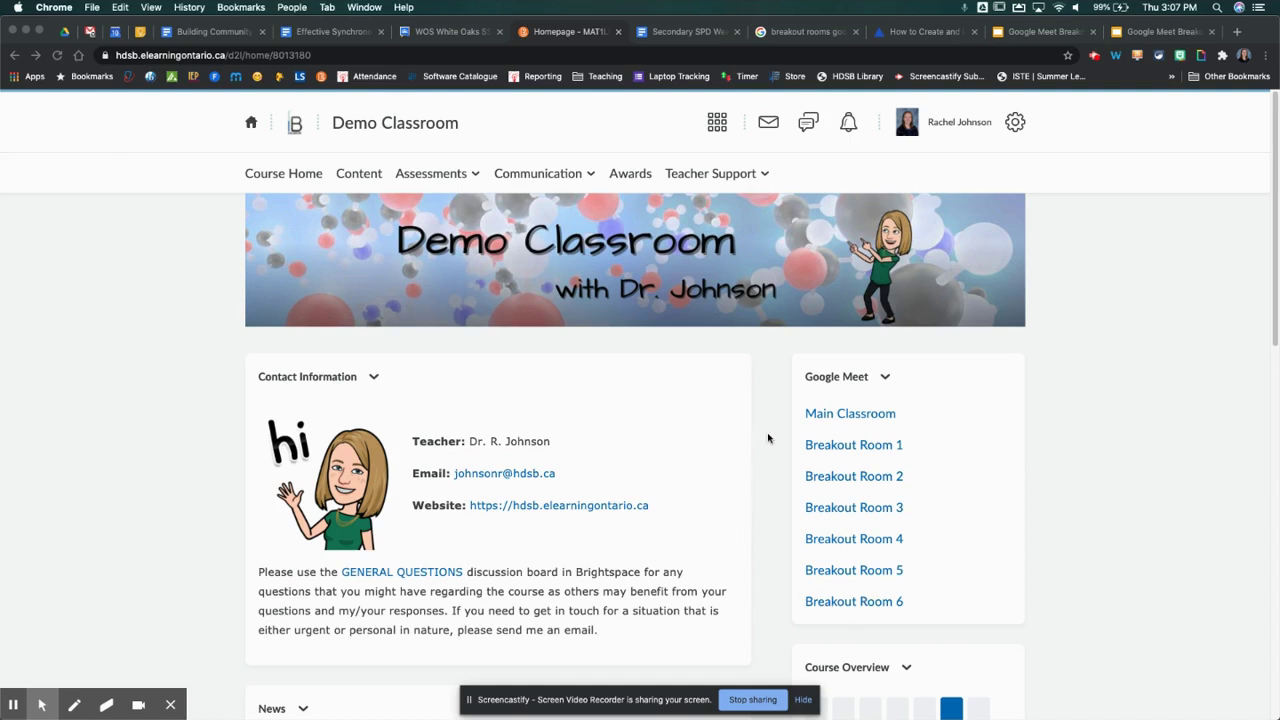
# Step: Switch to the SCH4UA-01-Chemistry-Johnson course and reach Edit Course through Teacher Support
pyautogui.click(718, 126)
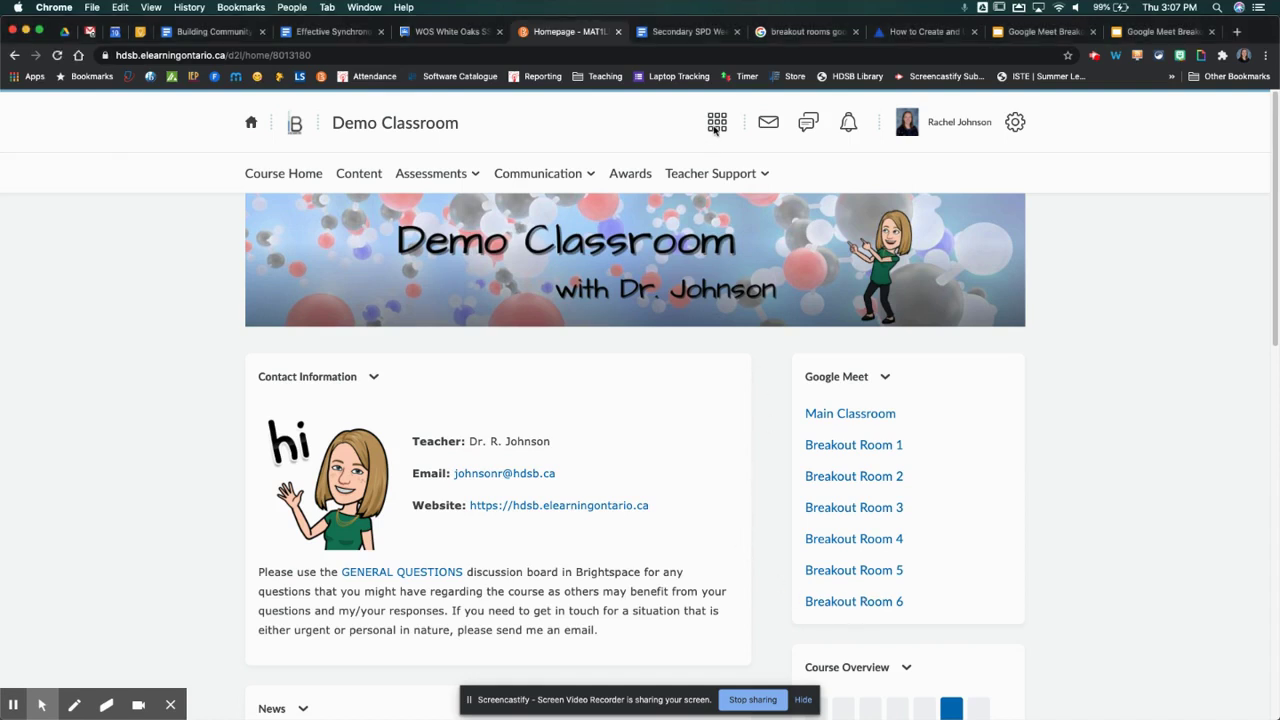
pyautogui.click(718, 124)
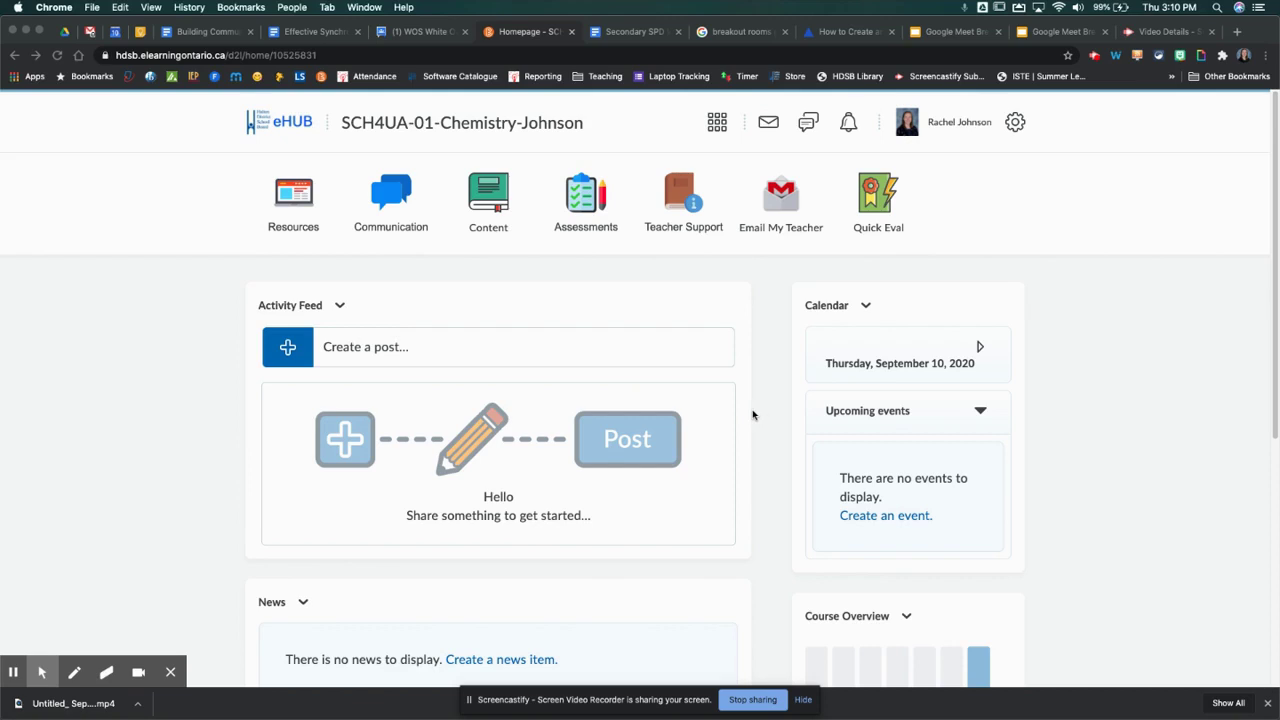
pyautogui.click(681, 195)
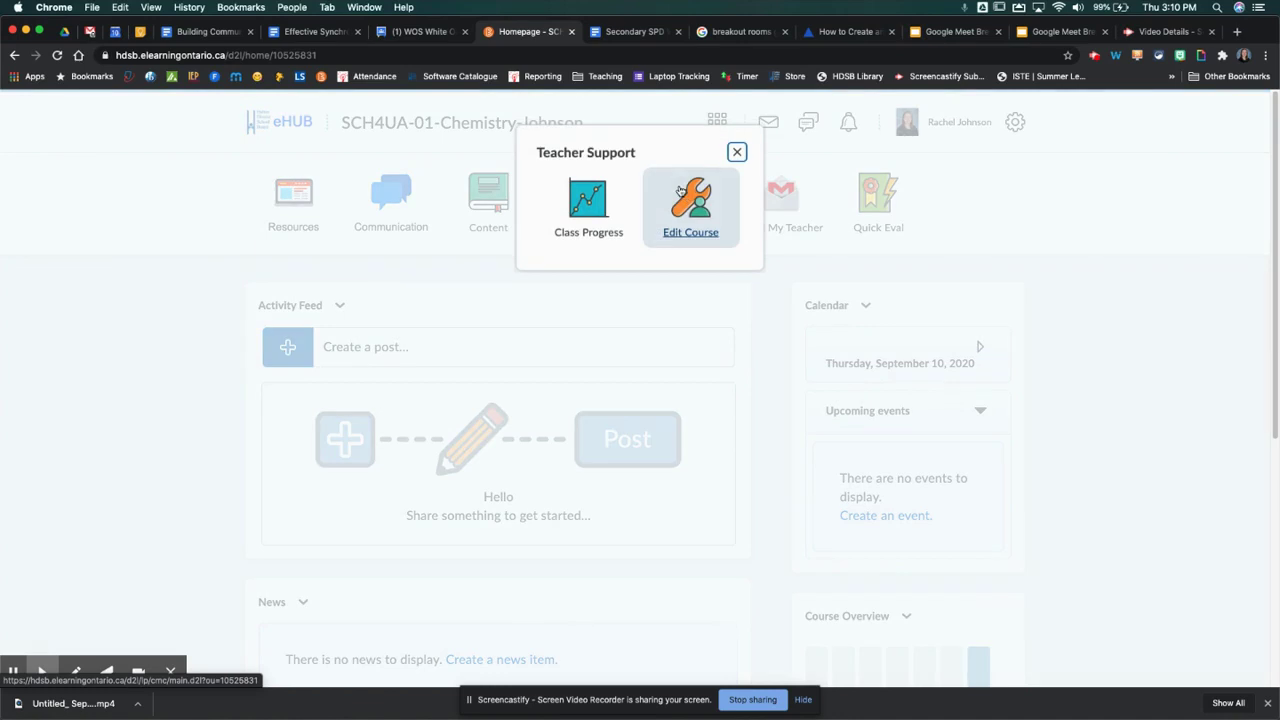
pyautogui.click(710, 233)
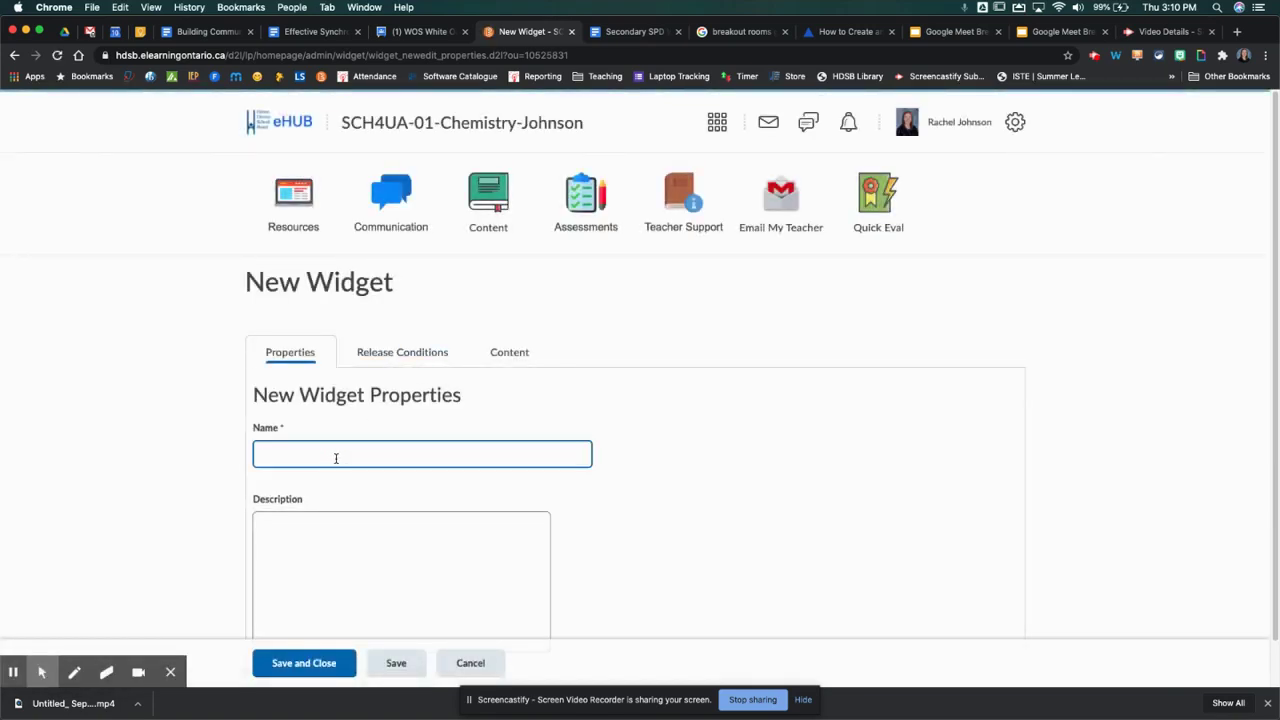
# Step: Name the new widget 'Google Meet' and save it to reach its content editor
pyautogui.write('Google Meet')
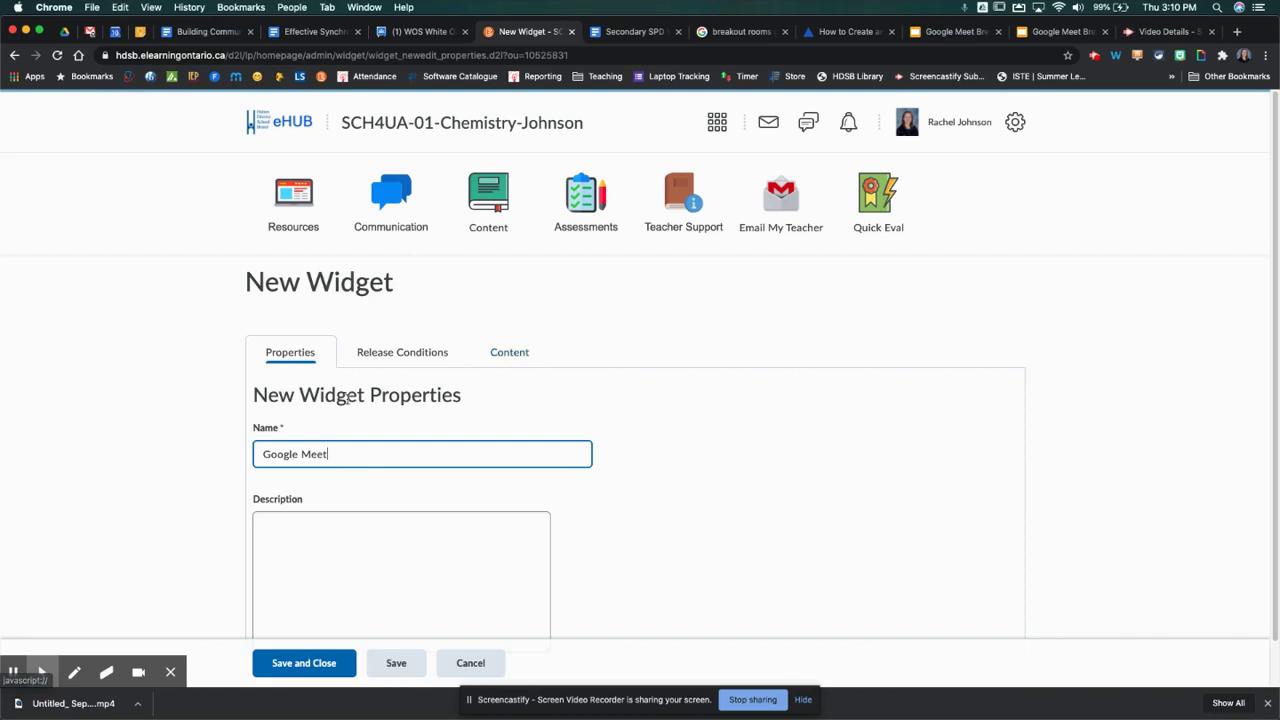
pyautogui.scroll(-1, 390, 385)
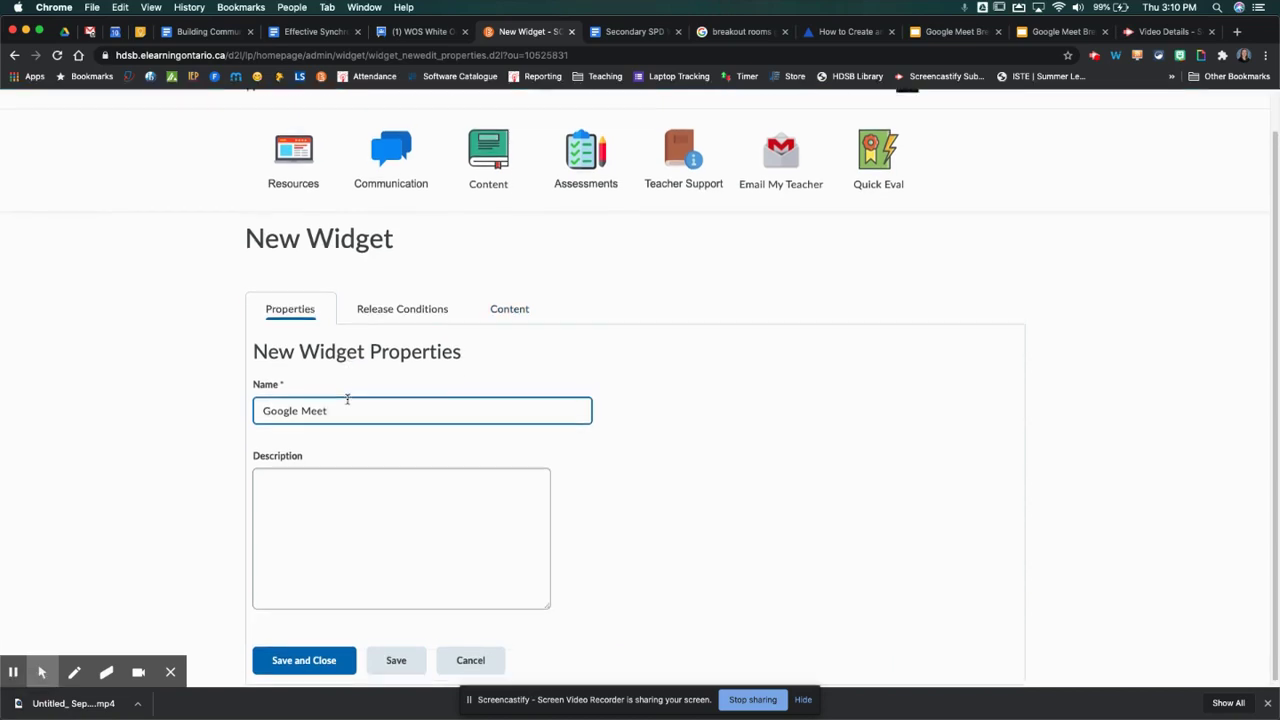
pyautogui.click(507, 305)
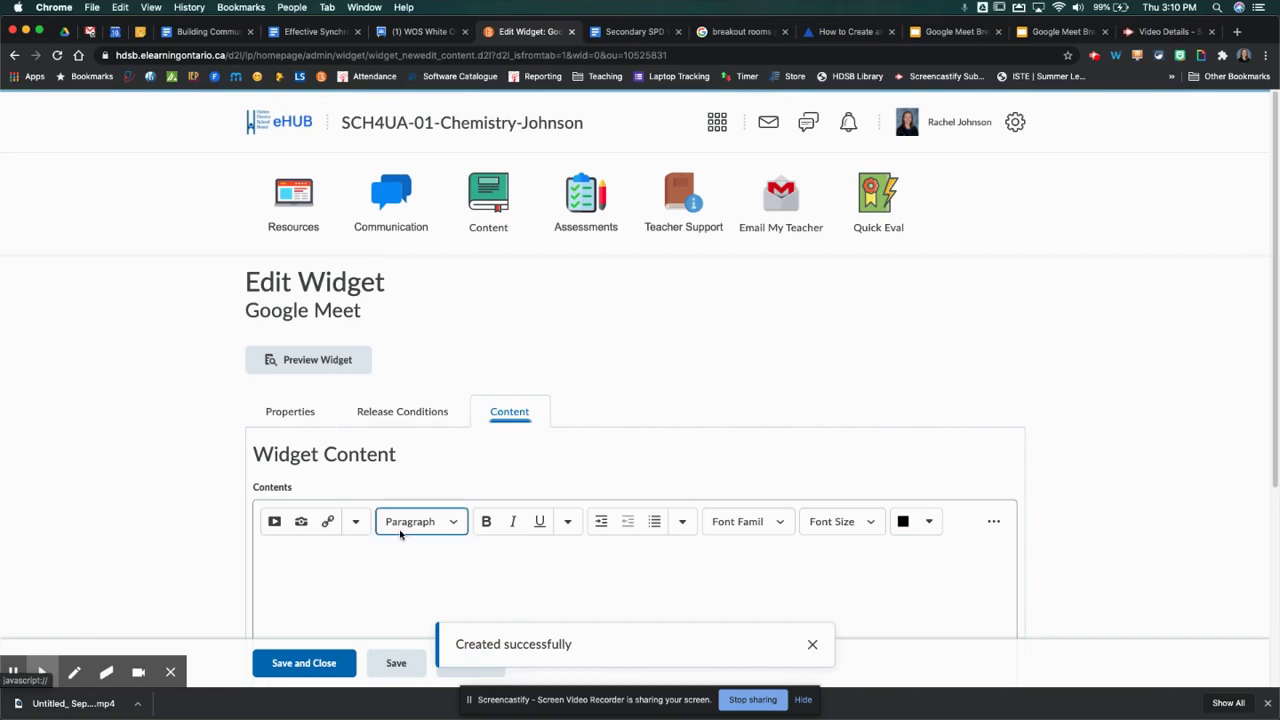
# Step: Insert a 'Join Google Meet' quicklink from Third Party > Google Meet into the empty widget content
pyautogui.scroll(-2, 400, 540)
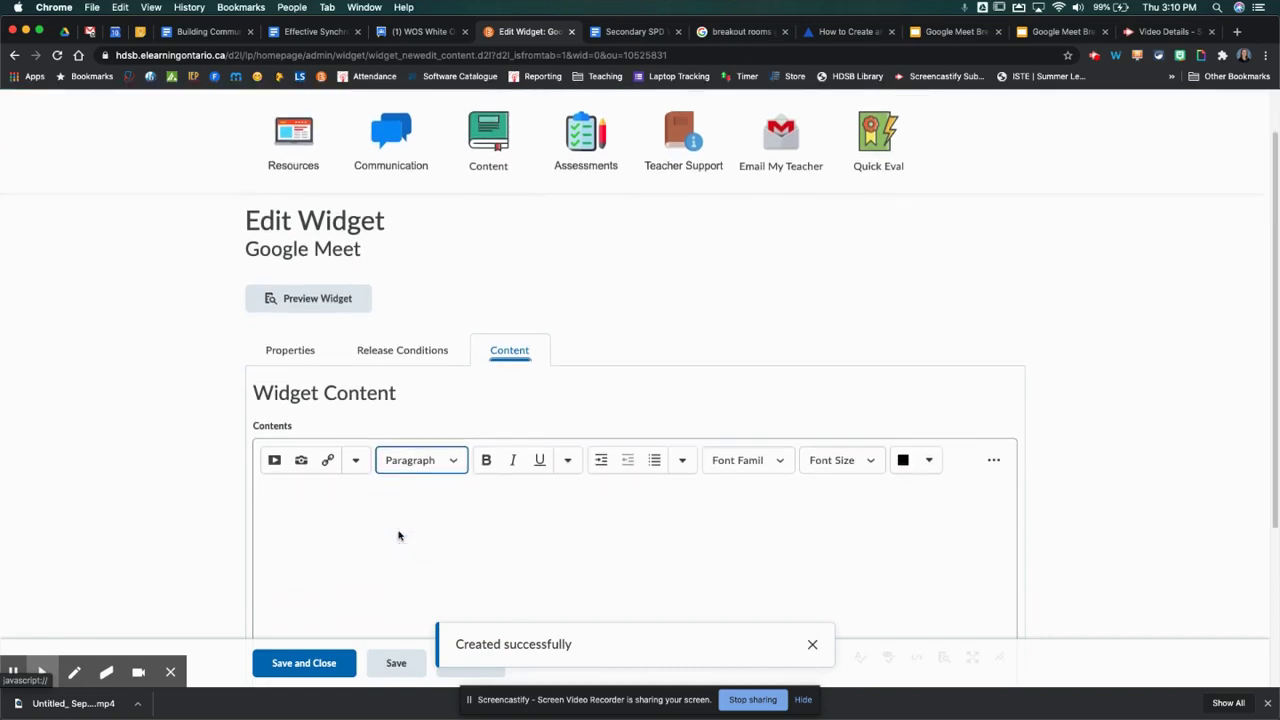
pyautogui.click(322, 494)
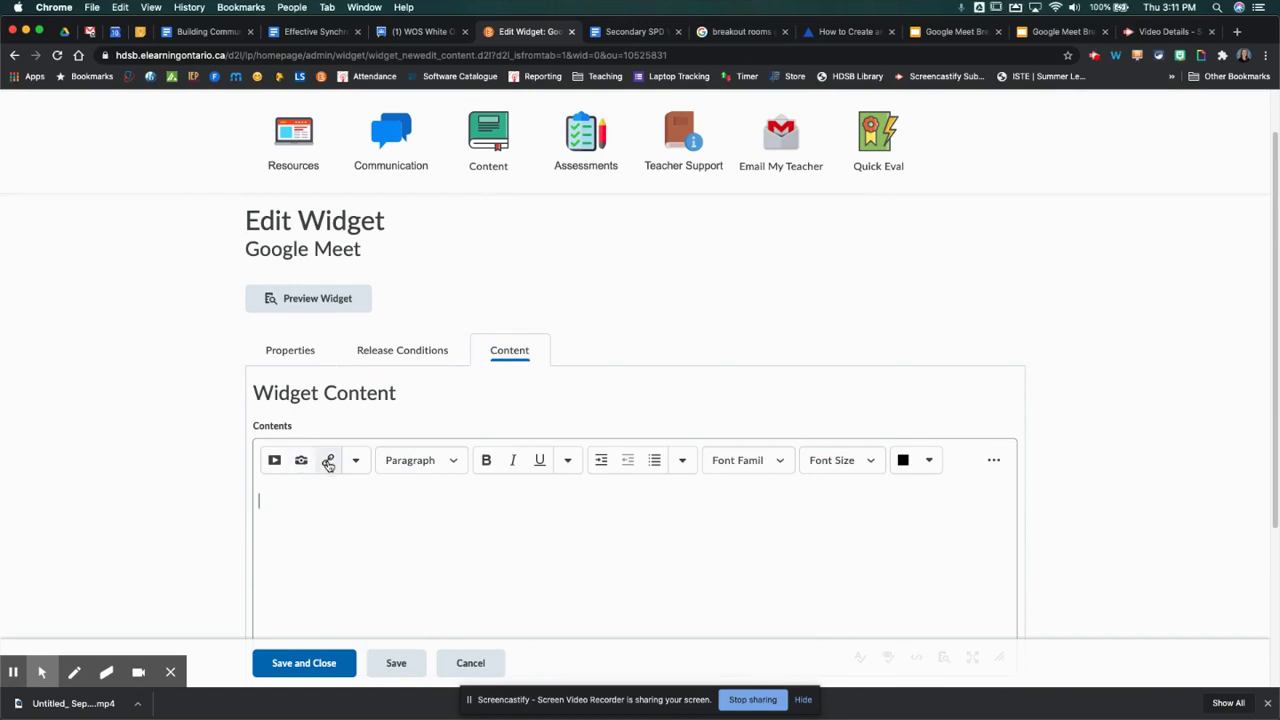
pyautogui.click(328, 462)
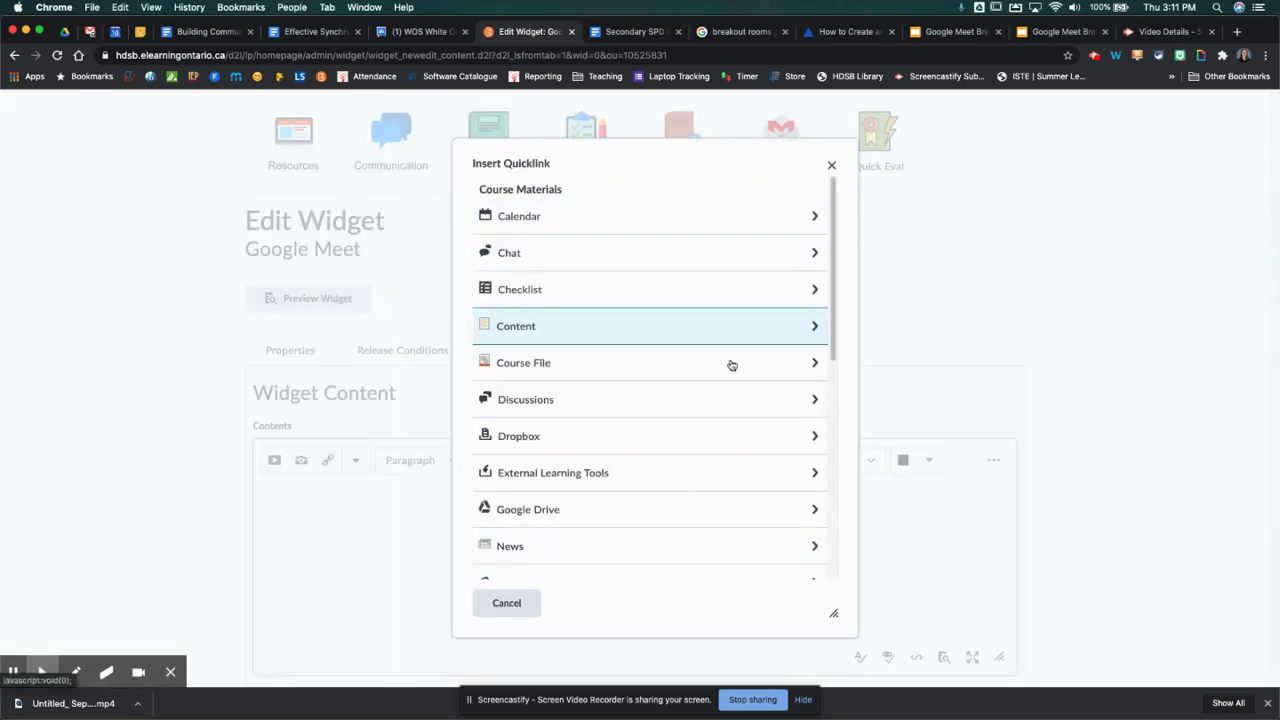
pyautogui.scroll(-2, 720, 430)
pyautogui.scroll(-9, 716, 431)
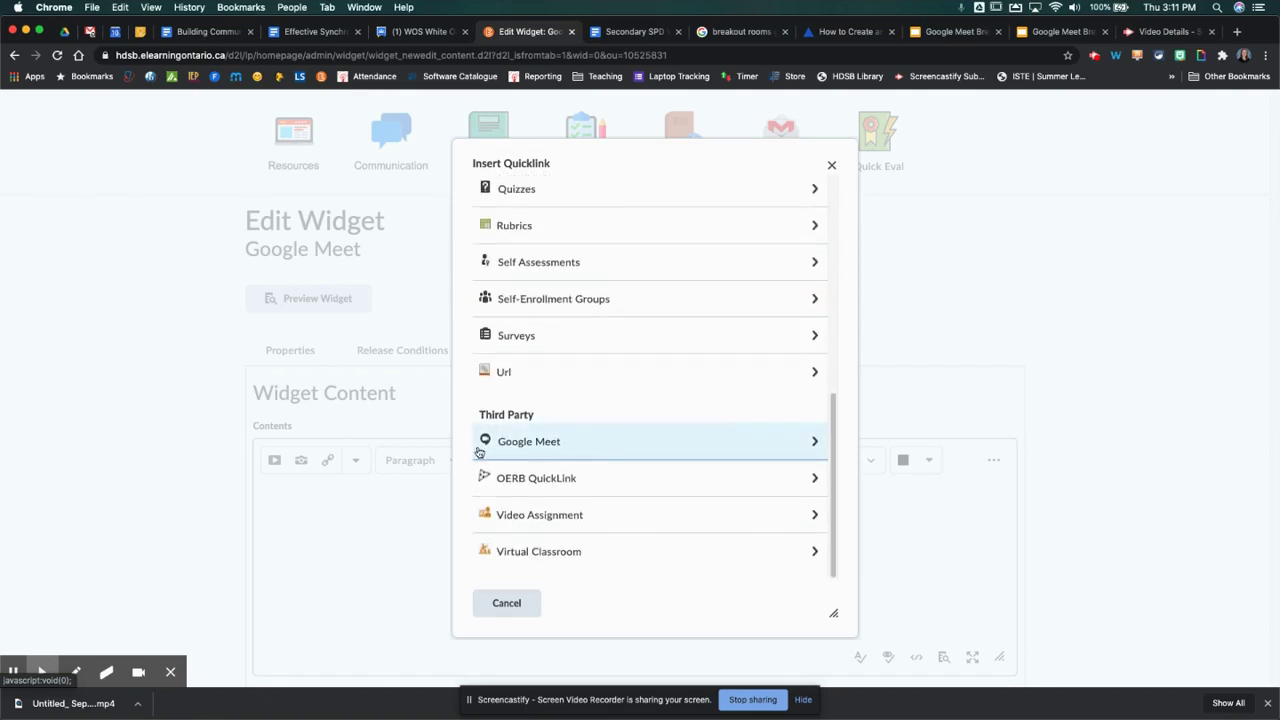
pyautogui.click(581, 443)
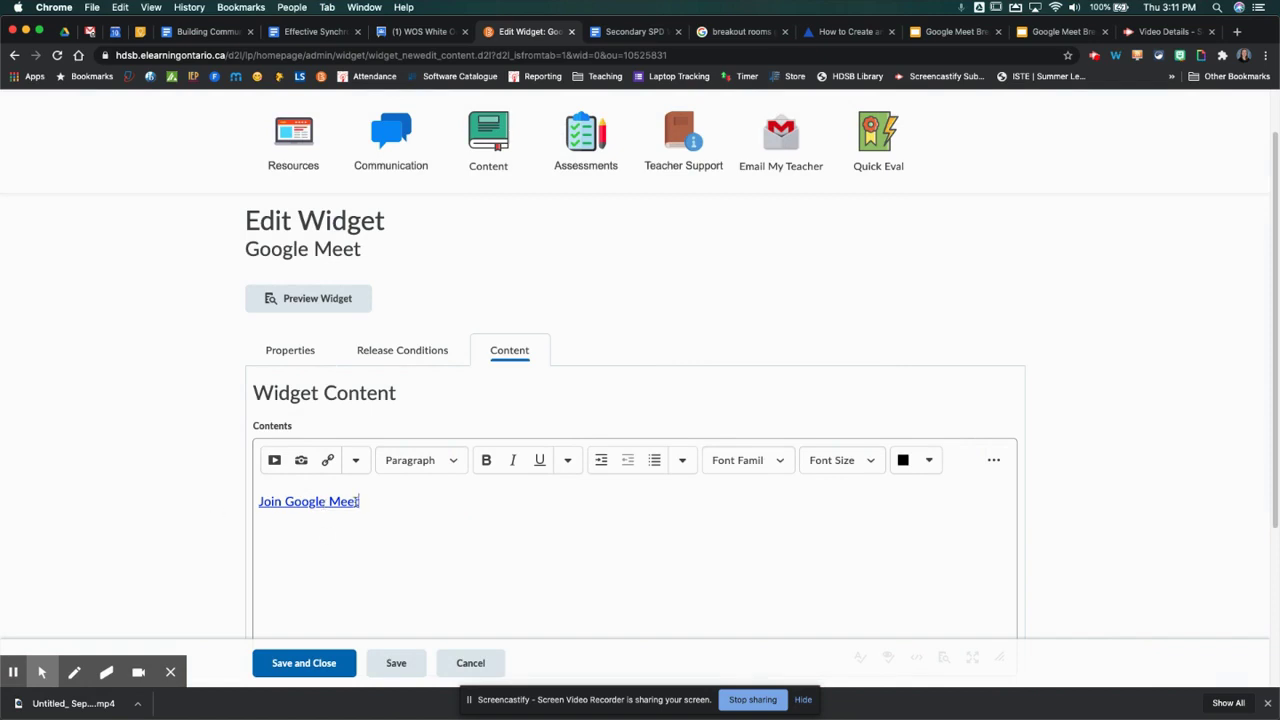
# Step: Change the quicklink's title from 'Join Google Meet' to 'Main Classroom'
pyautogui.tripleClick(305, 503)
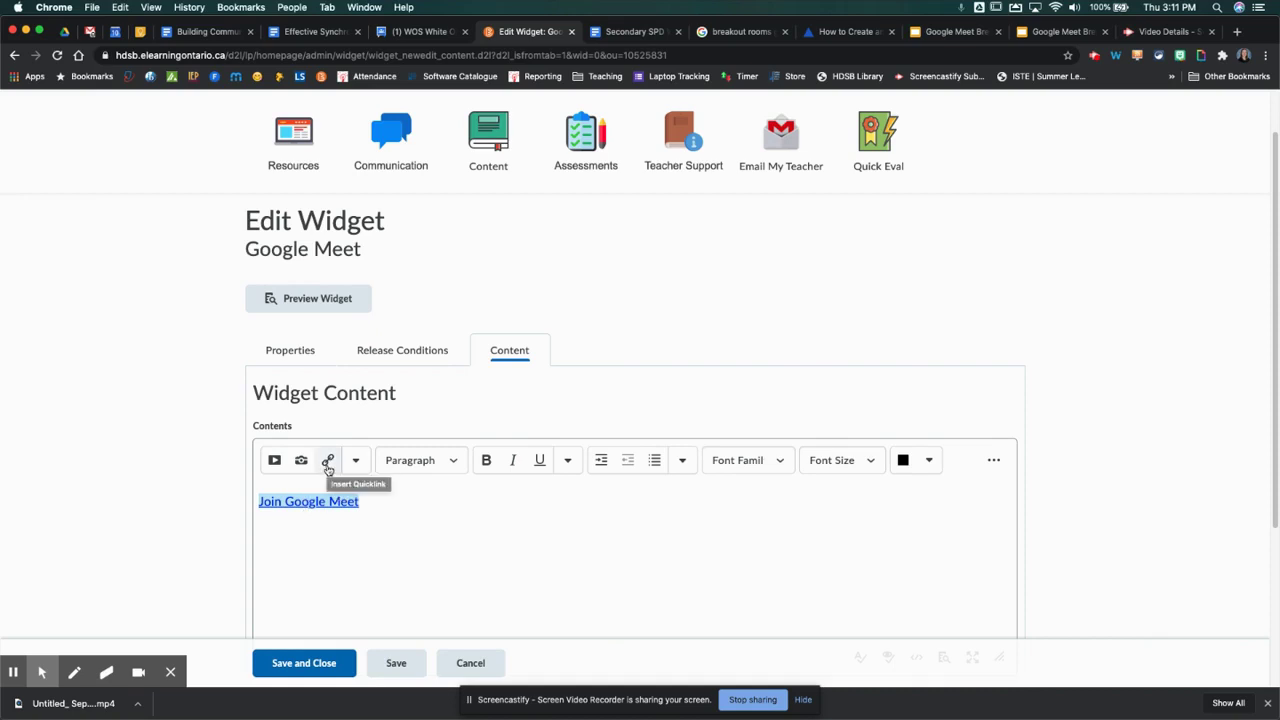
pyautogui.click(328, 463)
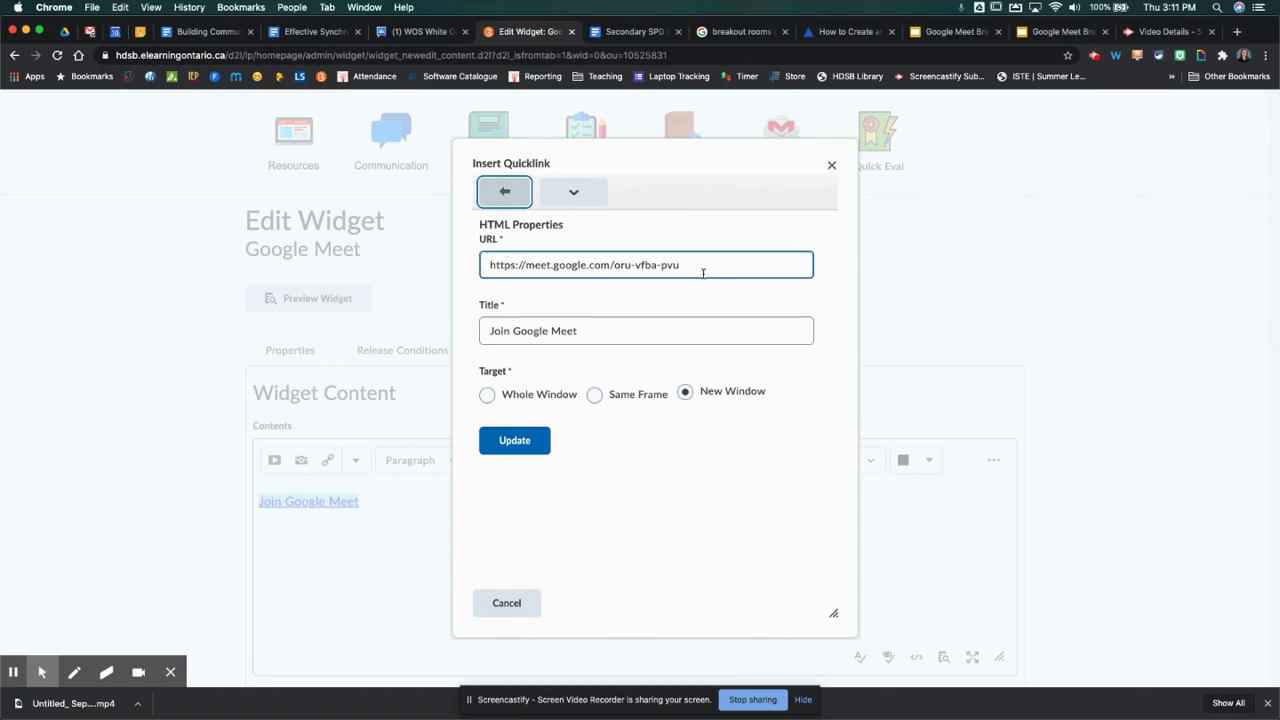
pyautogui.tripleClick(598, 336)
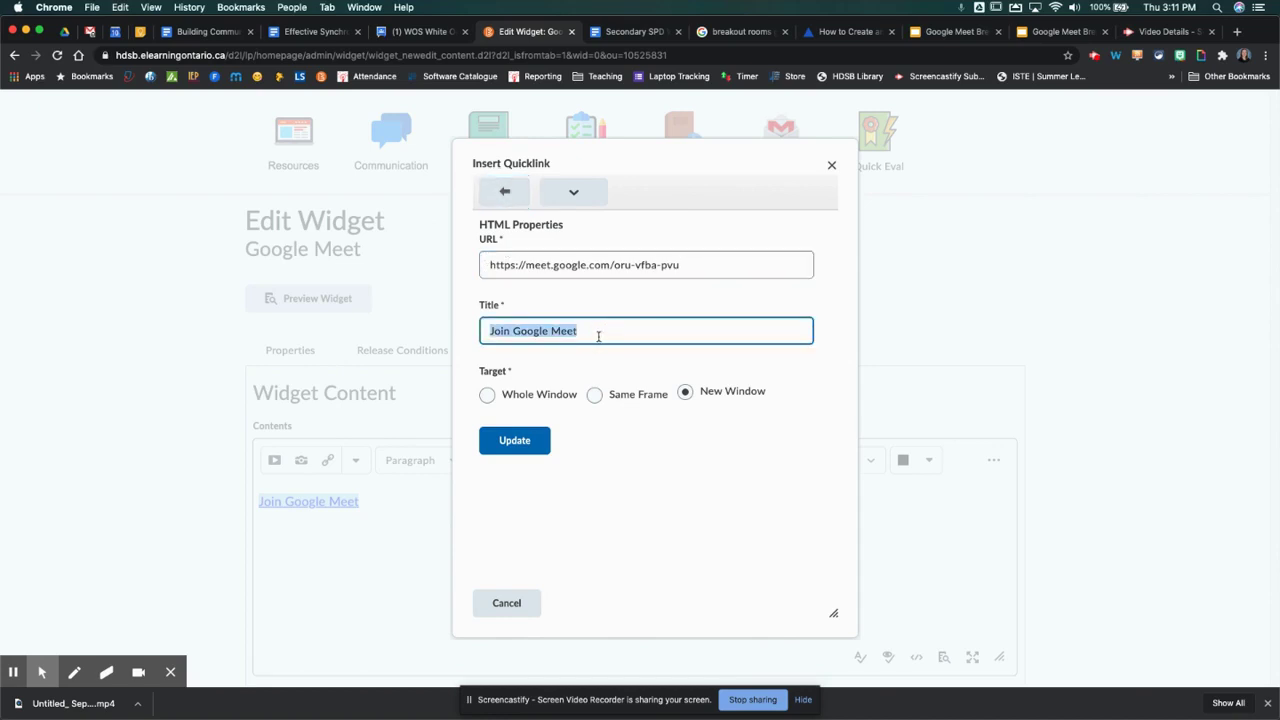
pyautogui.write('Main Classroom')
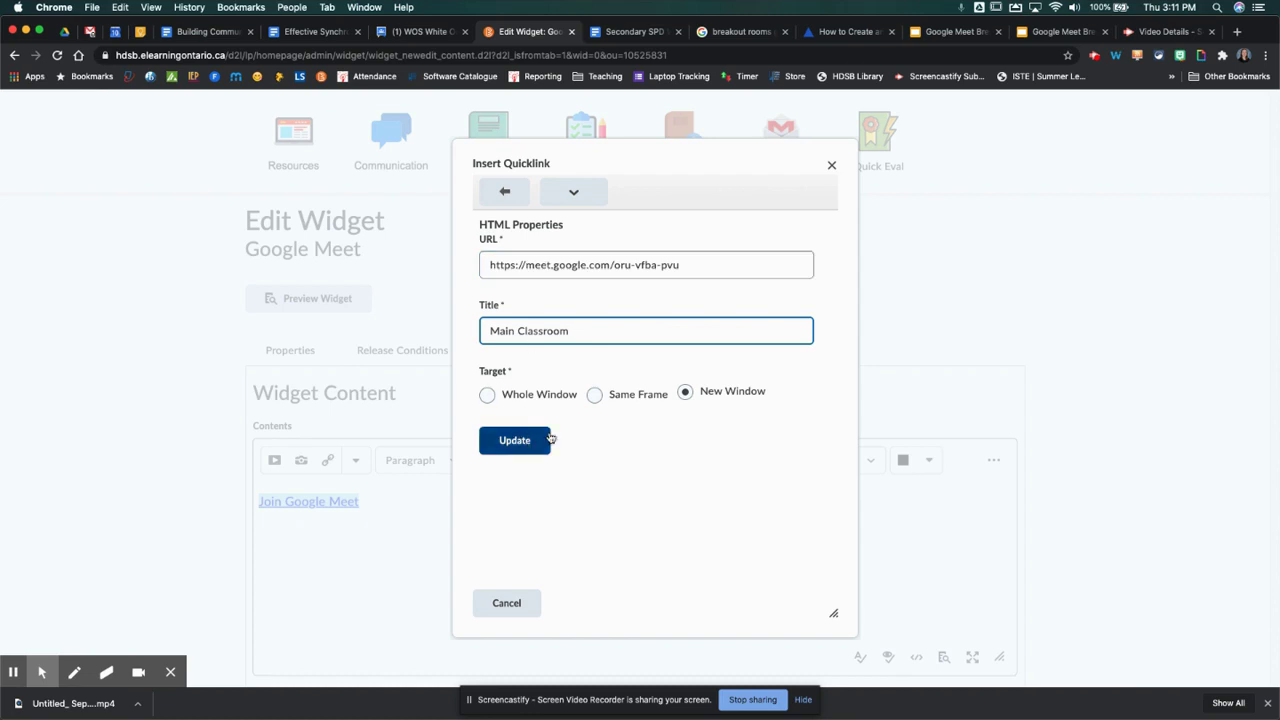
pyautogui.click(516, 441)
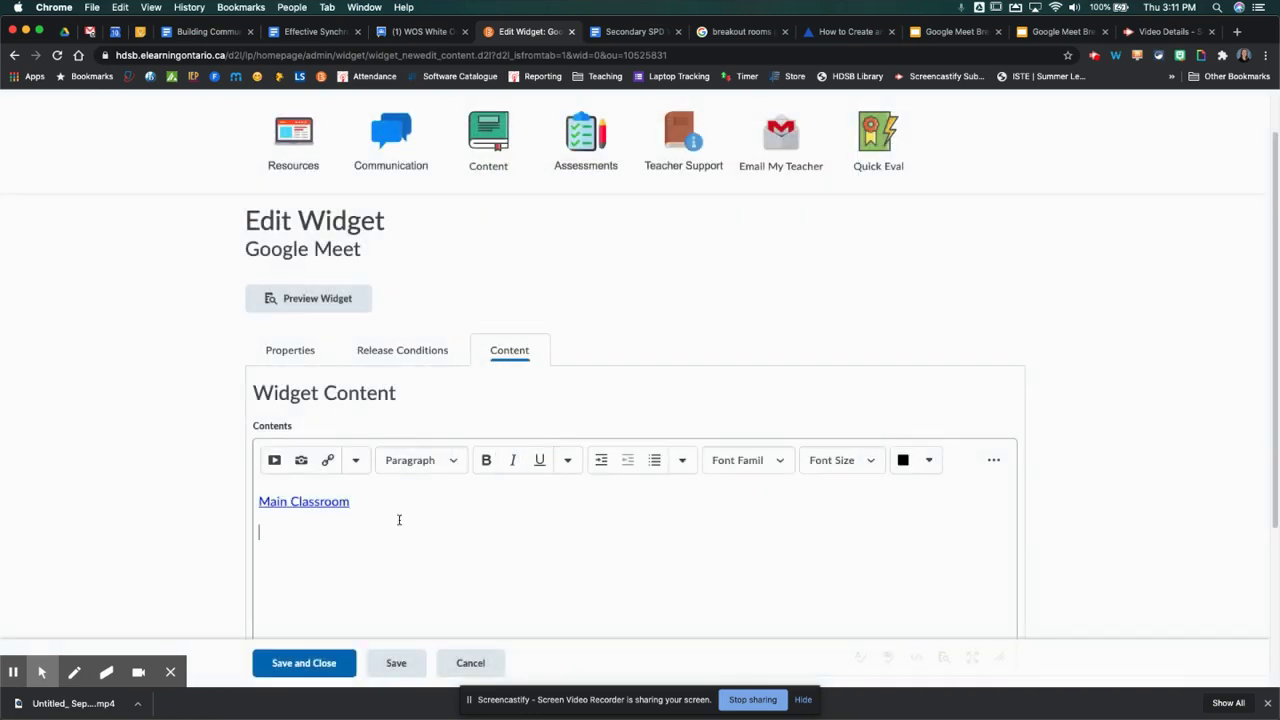
# Step: Insert a second Google Meet quicklink below Main Classroom
pyautogui.click(328, 460)
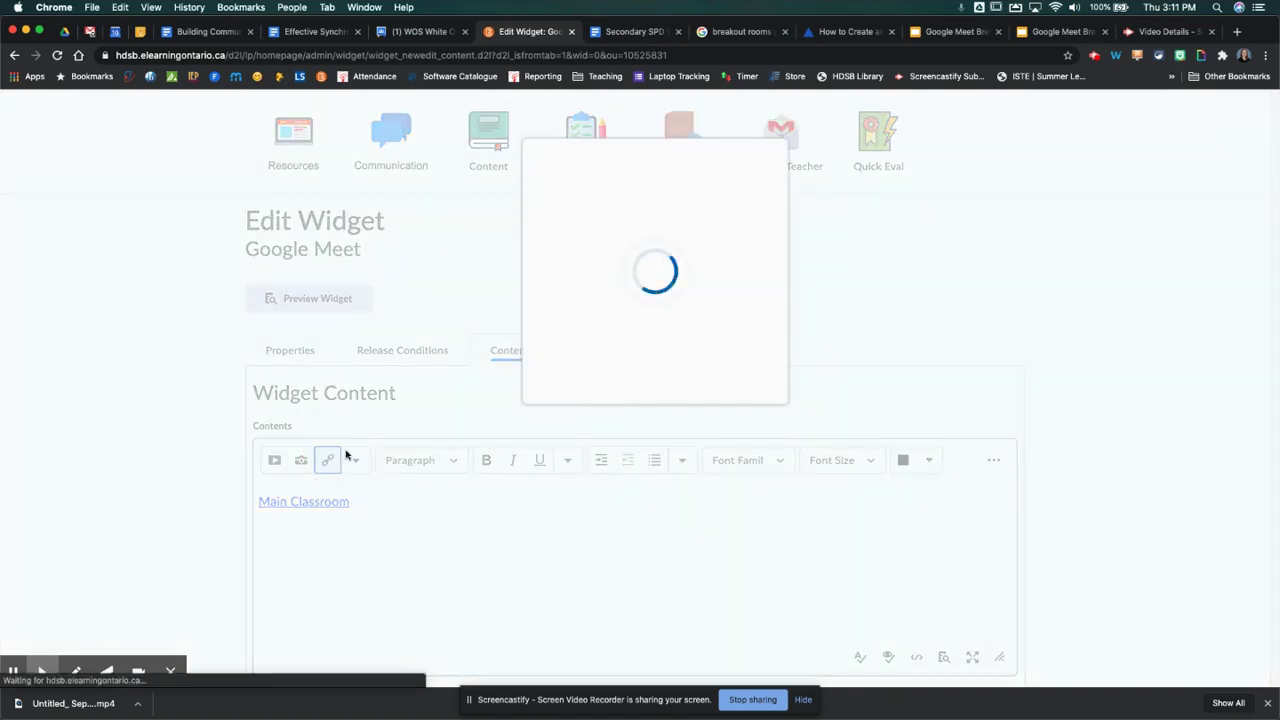
pyautogui.scroll(-5, 626, 385)
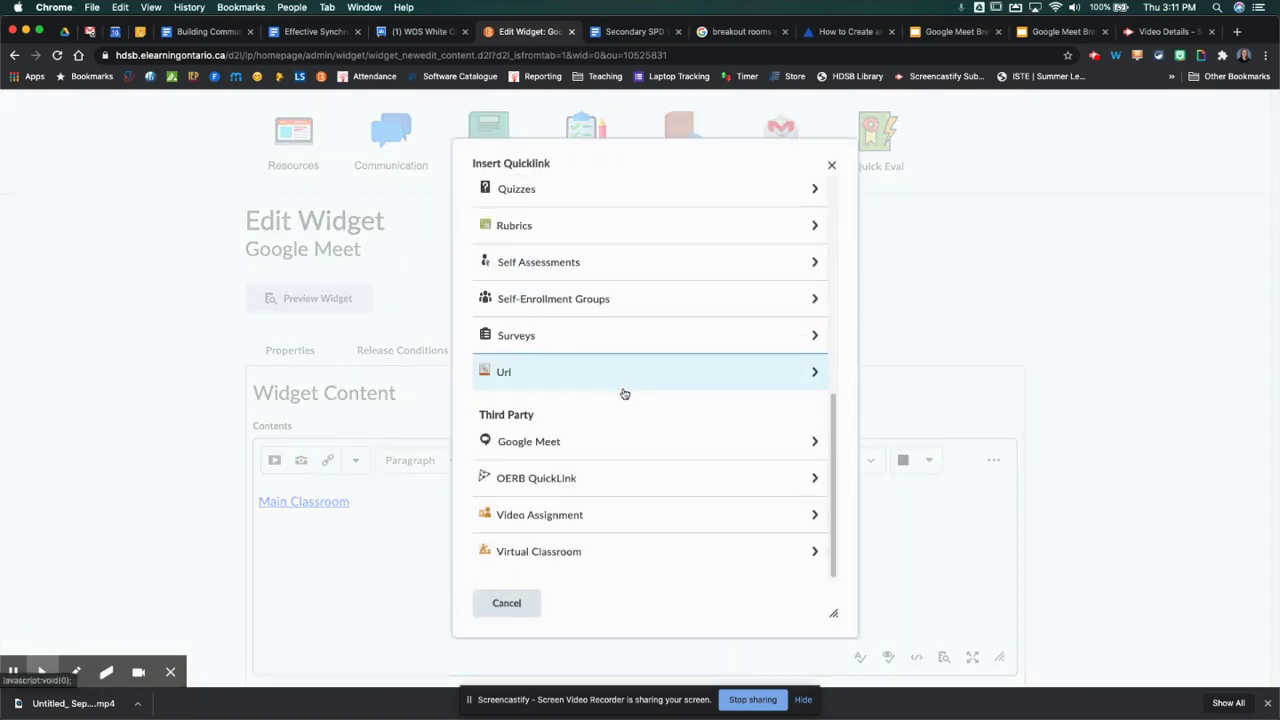
pyautogui.click(607, 441)
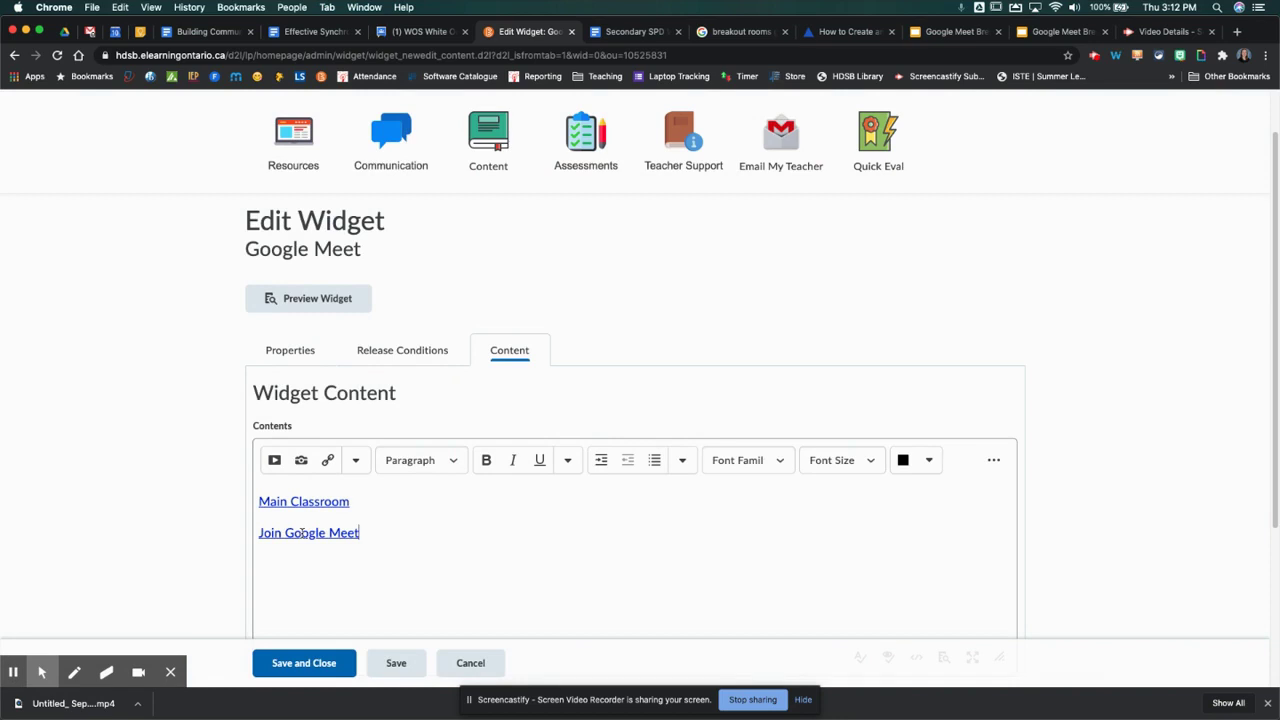
# Step: Retitle the new link 'Breakout Room 1' and add an empty line after it
pyautogui.tripleClick(302, 533)
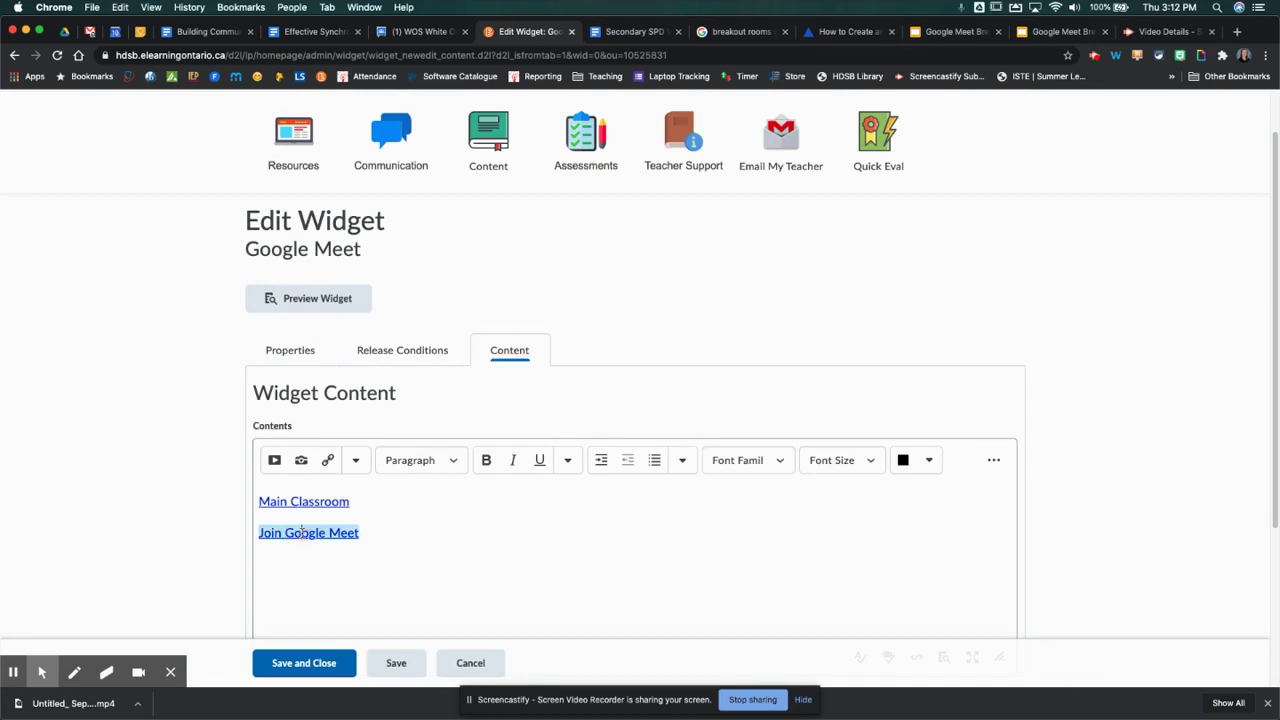
pyautogui.click(328, 460)
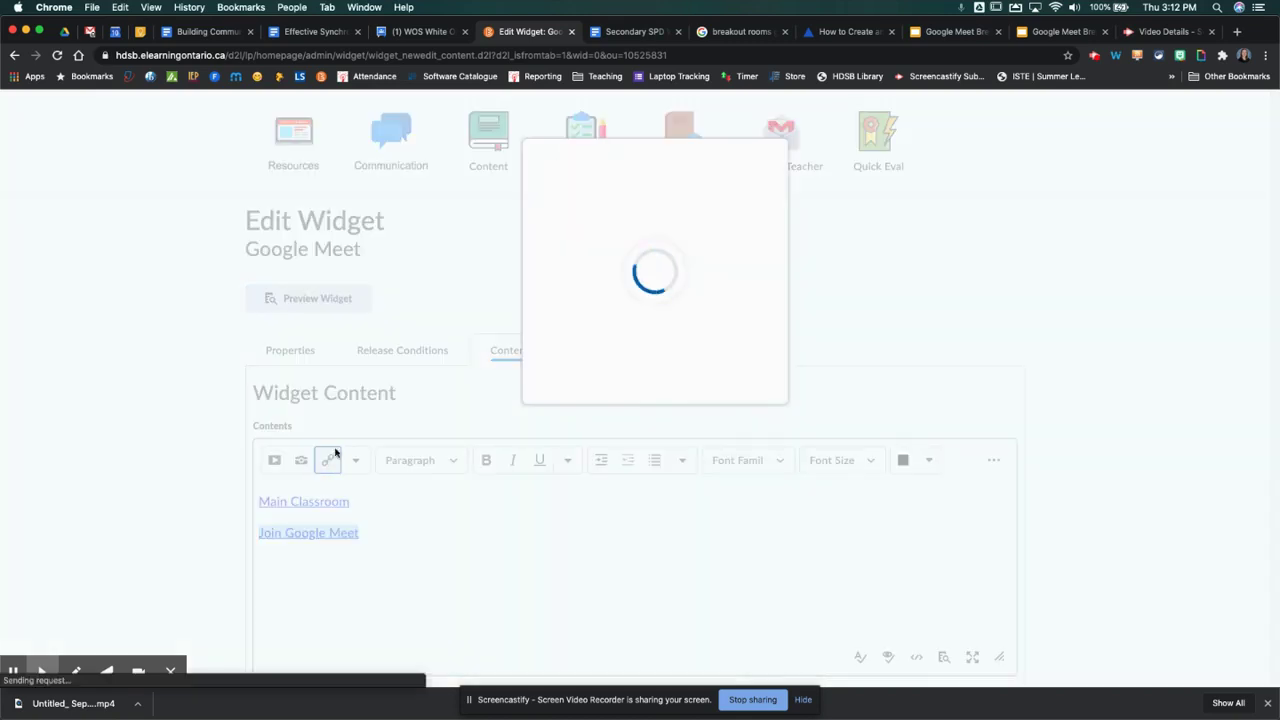
pyautogui.tripleClick(601, 336)
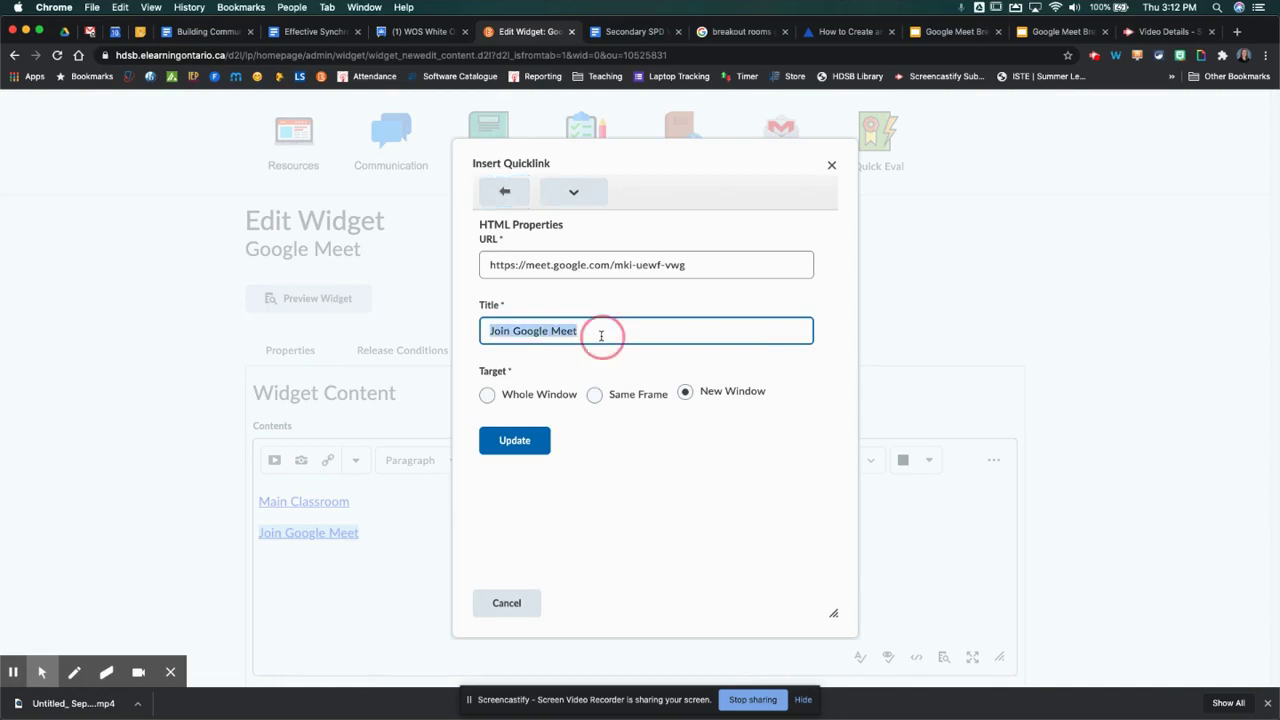
pyautogui.write('B')
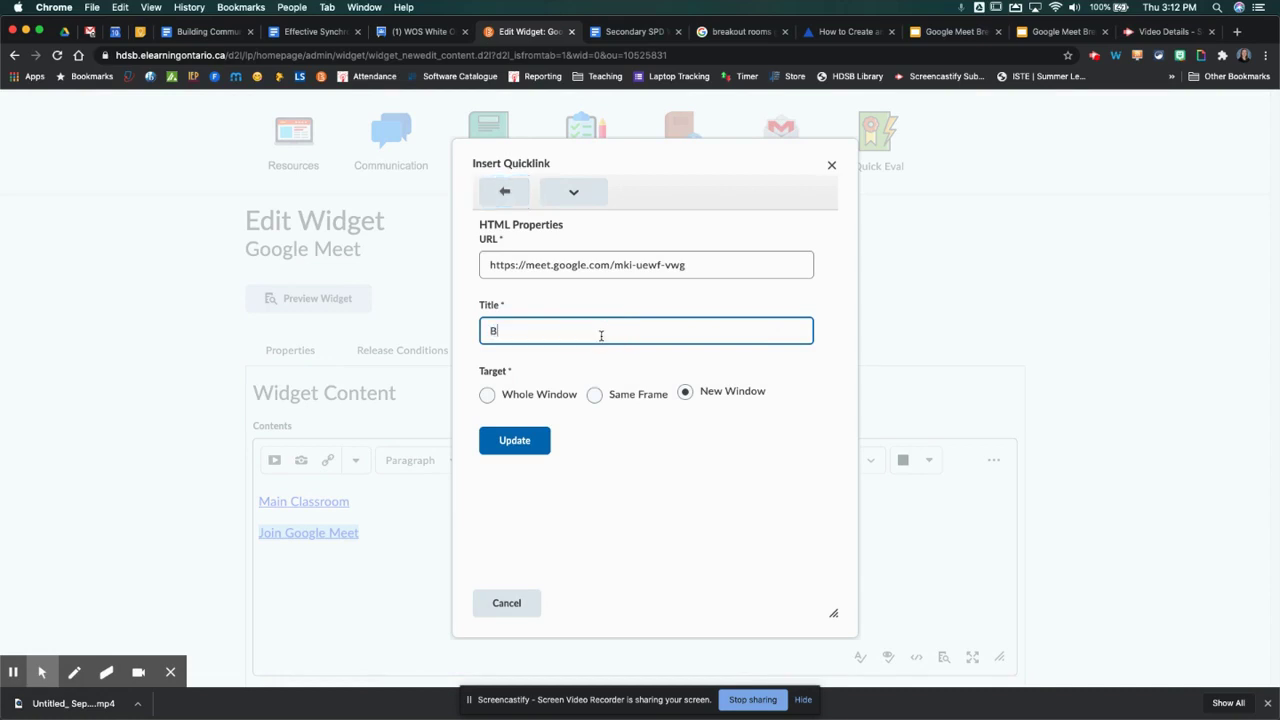
pyautogui.write('reakout Room 1')
pyautogui.click(515, 442)
pyautogui.press('Return')
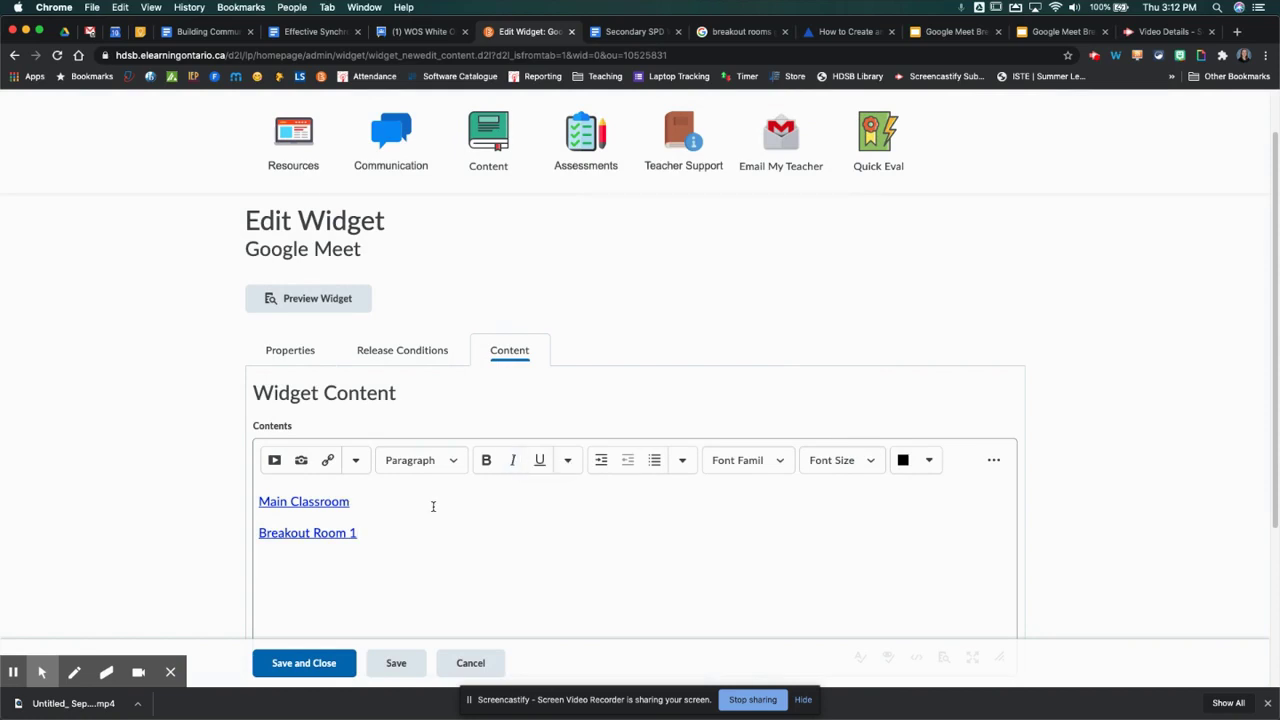
pyautogui.scroll(-3, 402, 562)
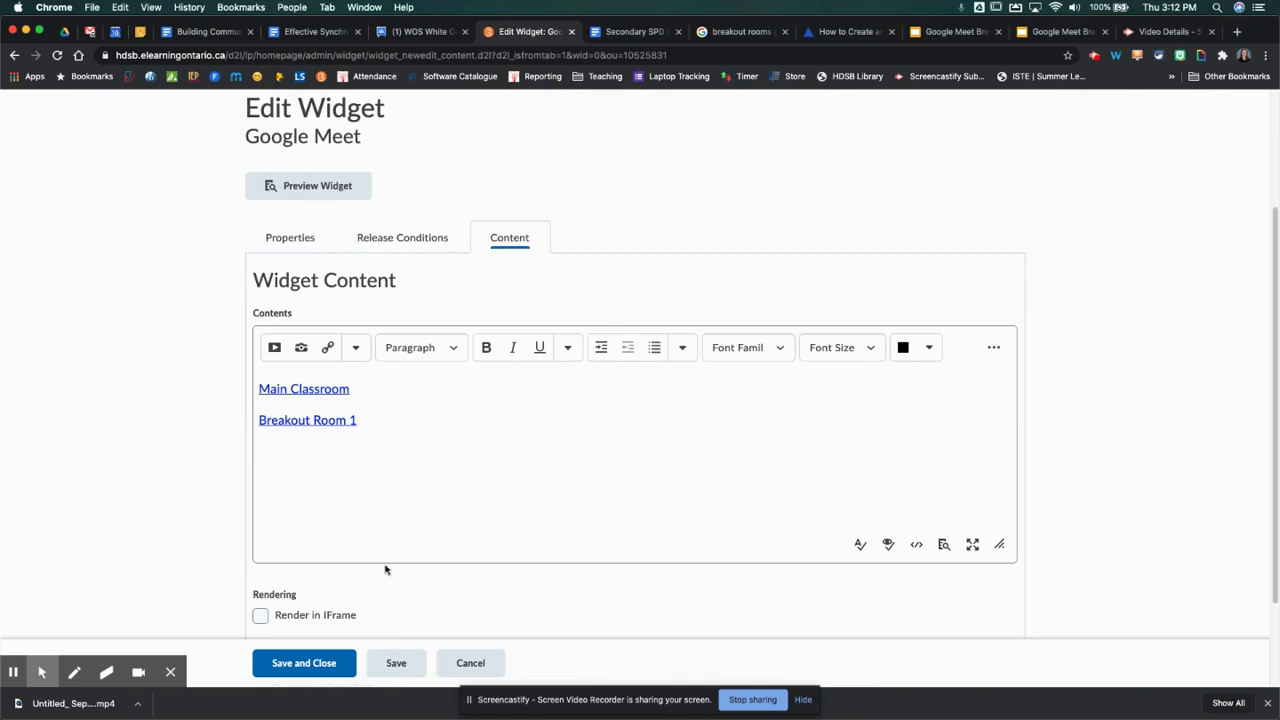
pyautogui.scroll(-3, 320, 652)
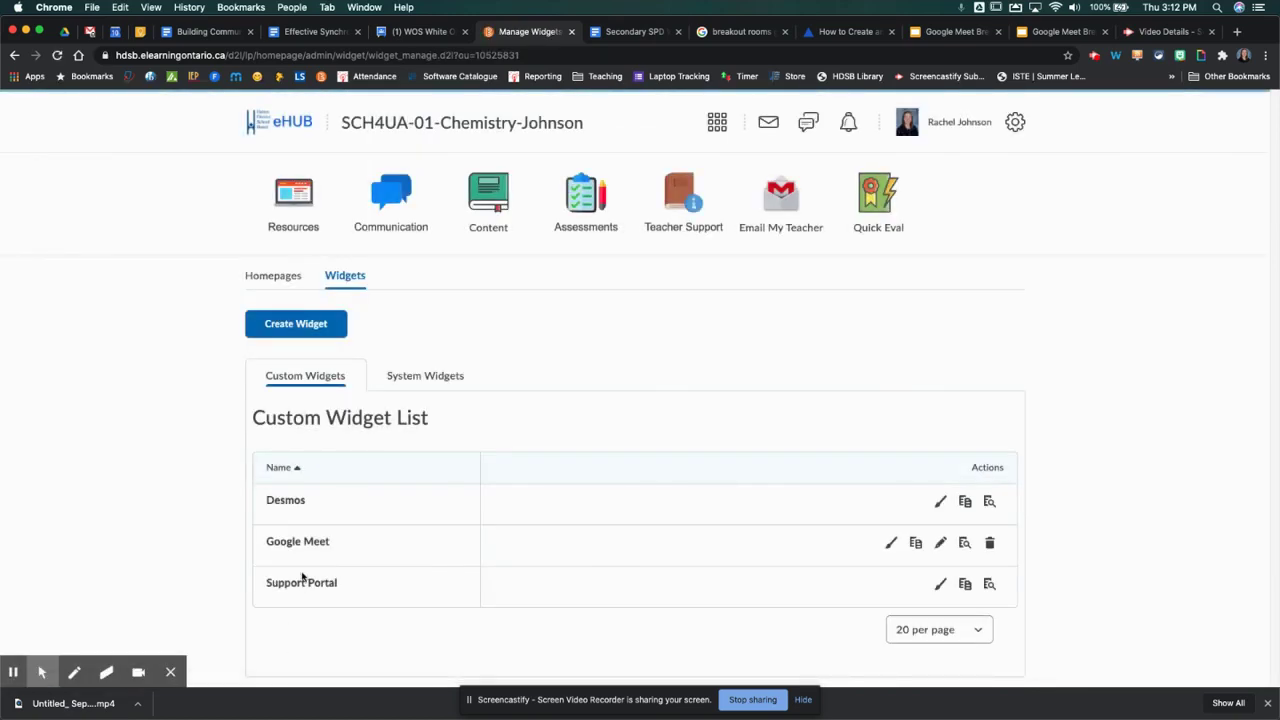
pyautogui.click(297, 469)
# Step: Copy the Course Default homepage from the Homepages list, creating 'Course Default - Copy'
pyautogui.click(274, 284)
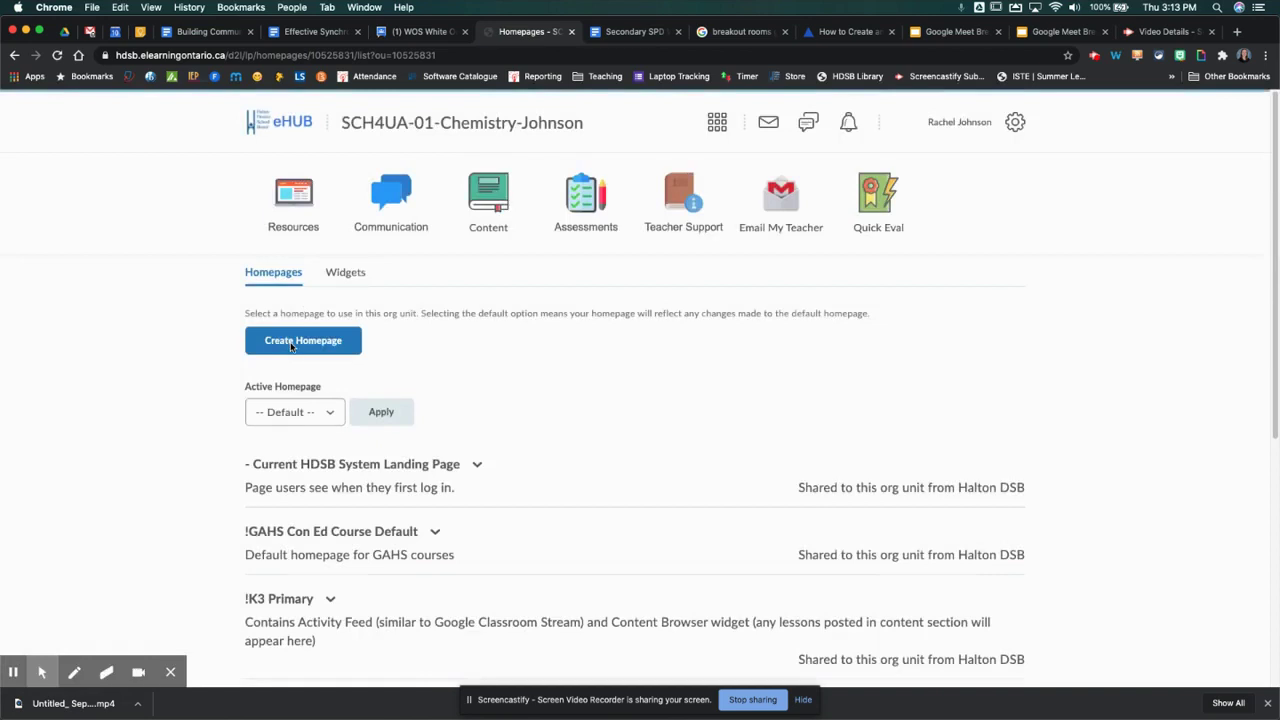
pyautogui.scroll(-5, 424, 506)
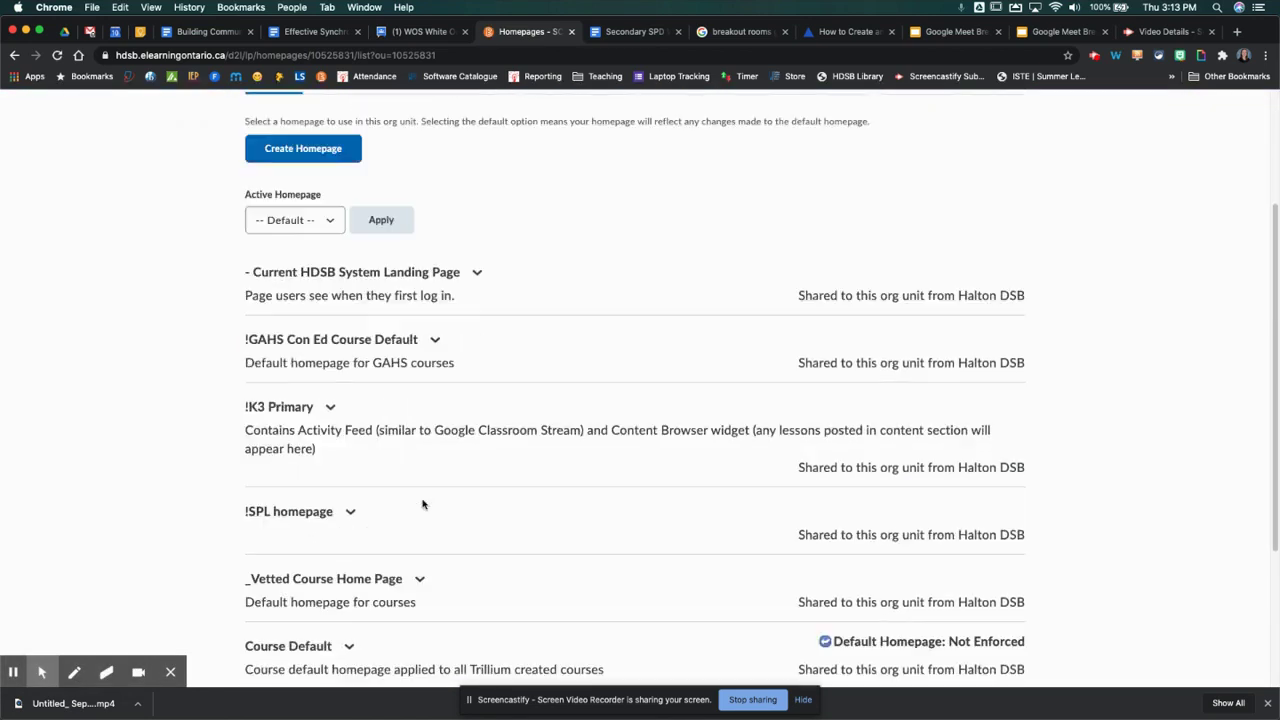
pyautogui.scroll(-2, 423, 503)
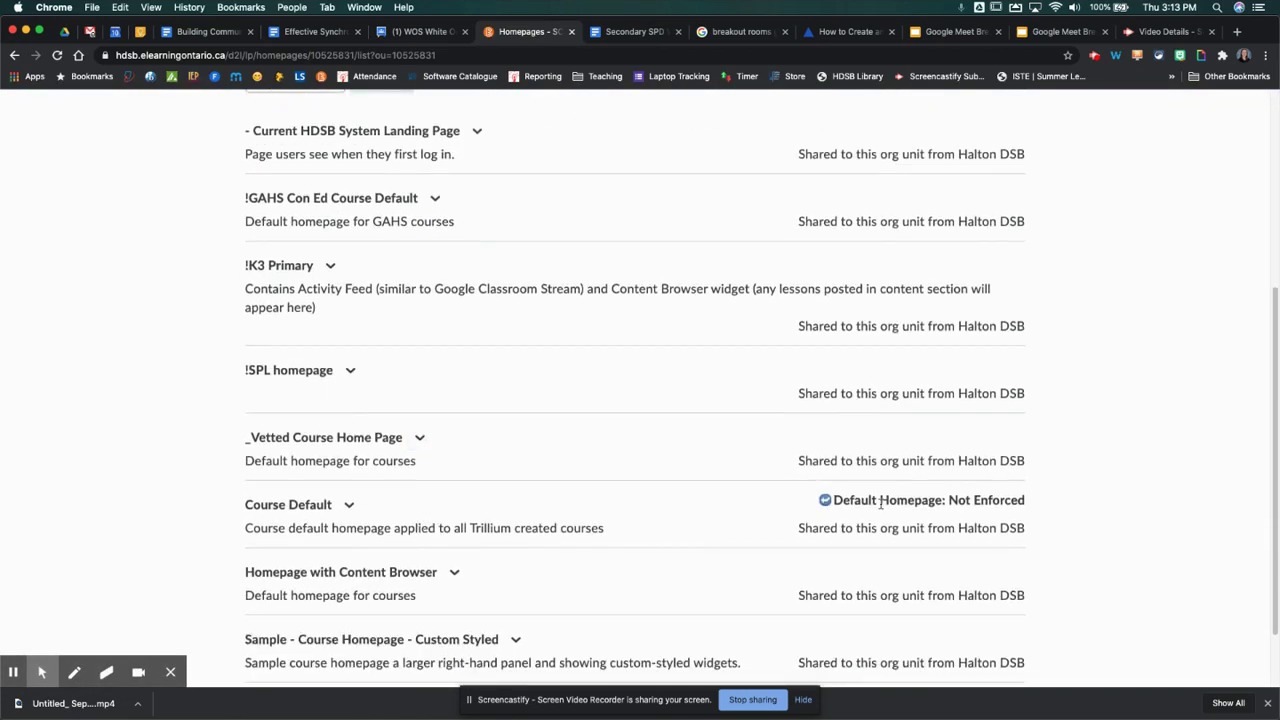
pyautogui.moveTo(1011, 500); pyautogui.dragTo(849, 500)
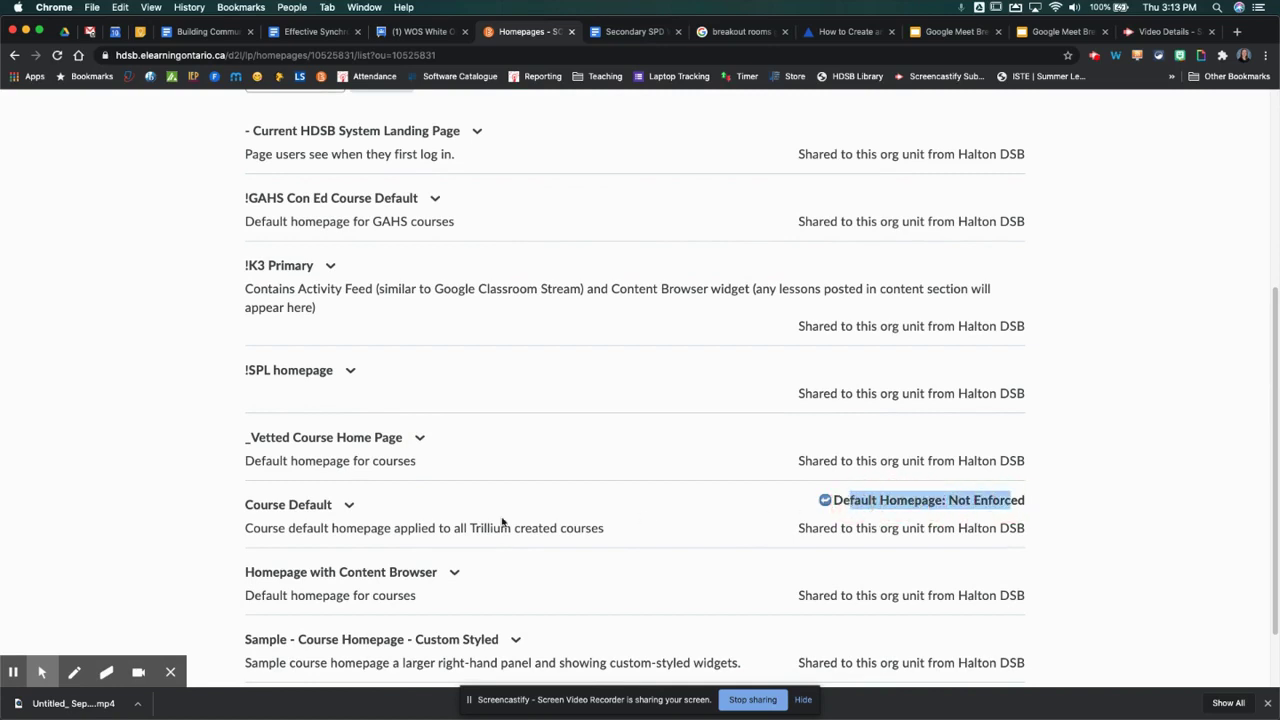
pyautogui.click(348, 507)
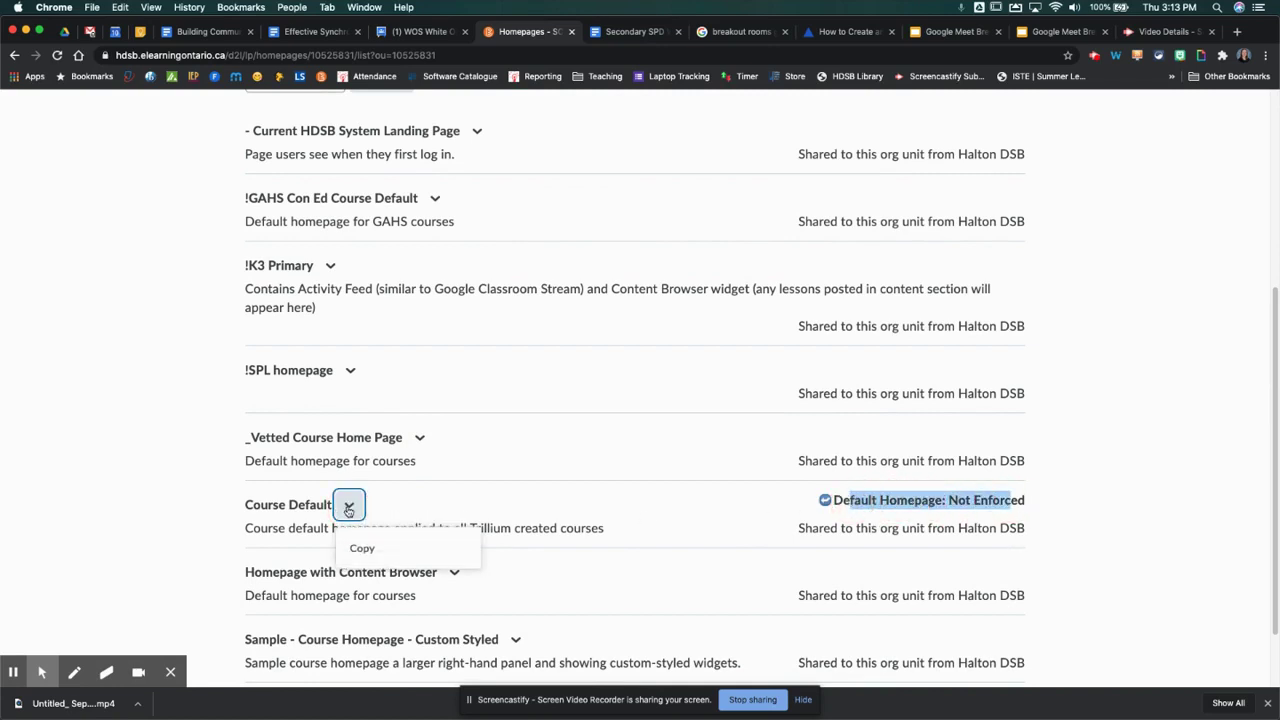
pyautogui.click(365, 553)
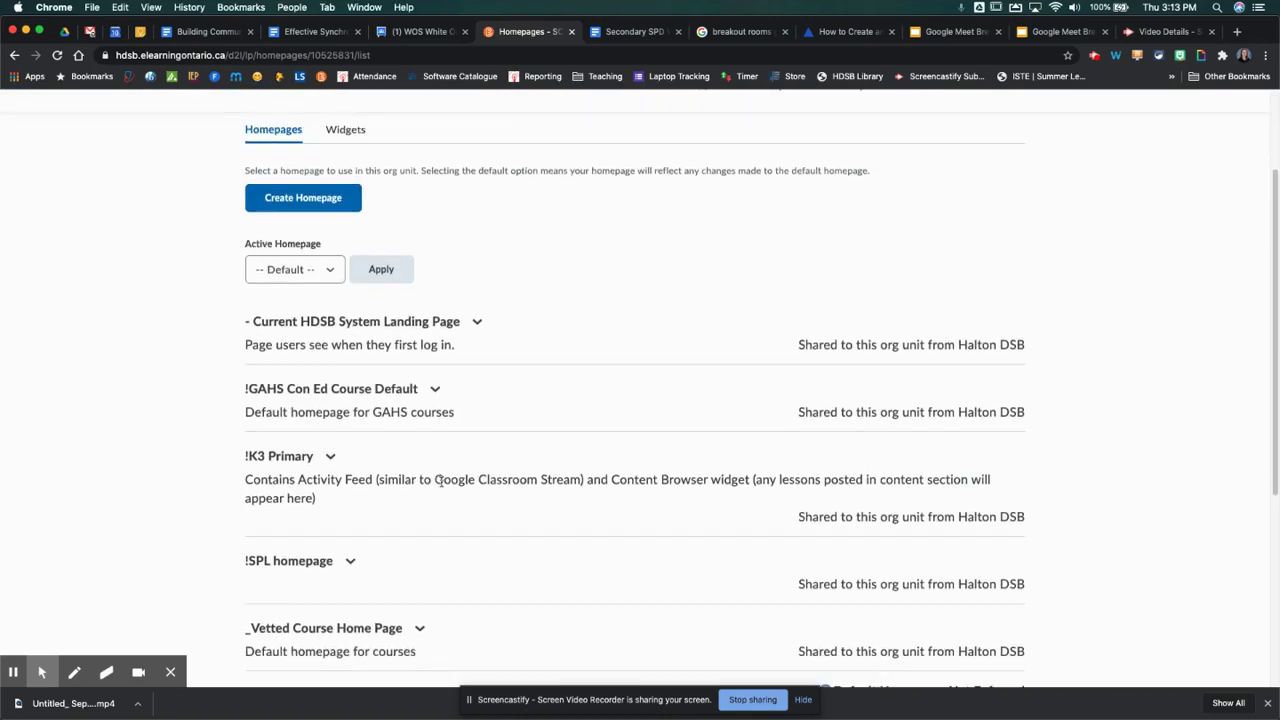
pyautogui.scroll(-3, 441, 482)
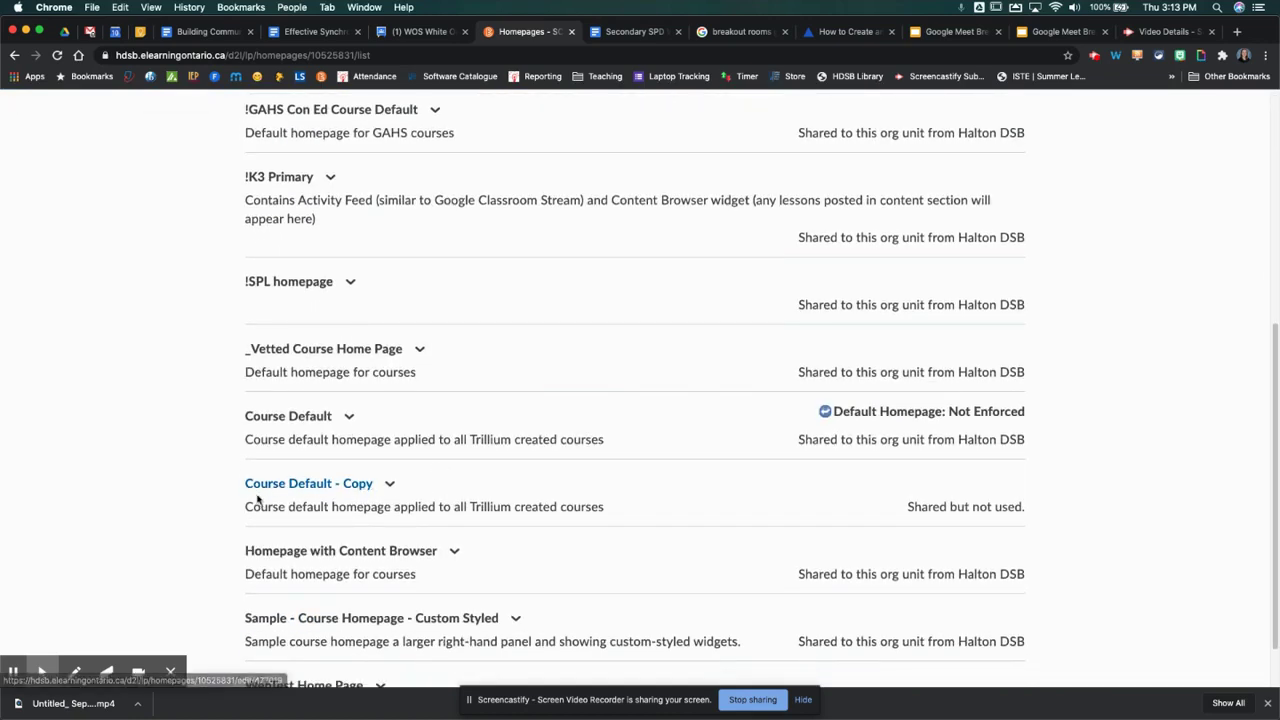
# Step: Open 'Course Default - Copy' for editing, rename it 'Johnson', and review its layout and widgets
pyautogui.click(352, 486)
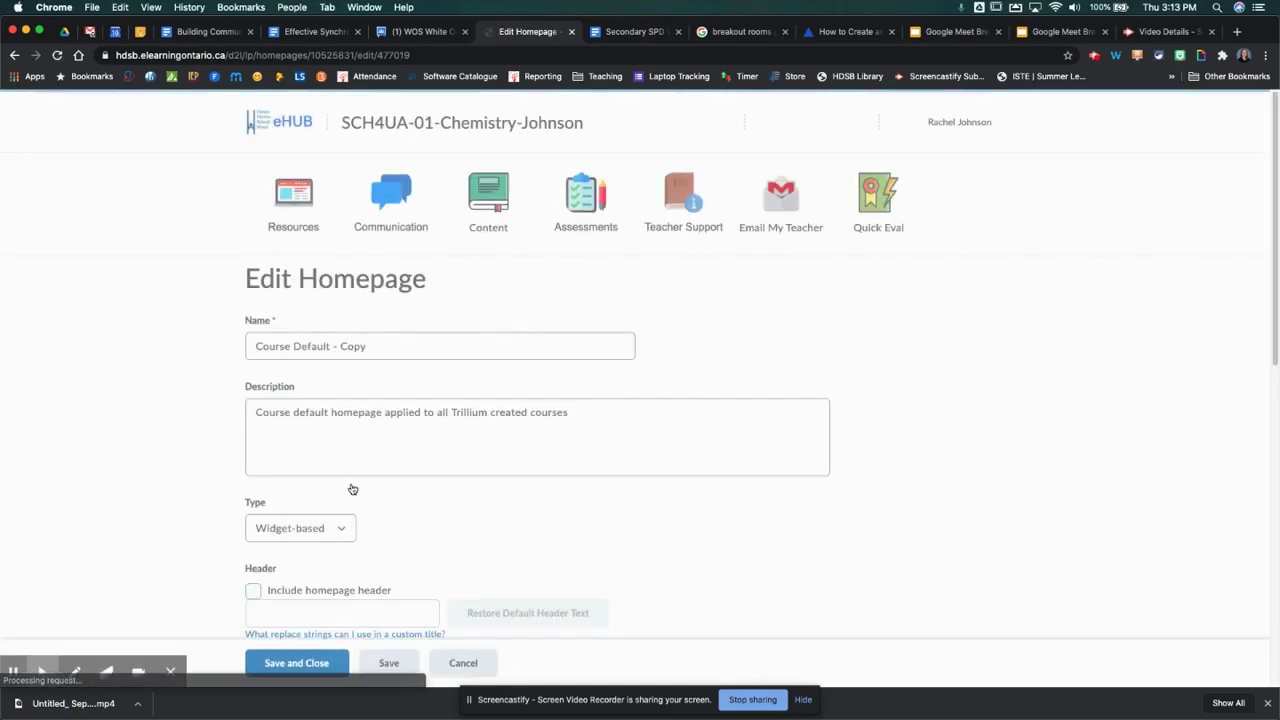
pyautogui.tripleClick(394, 348)
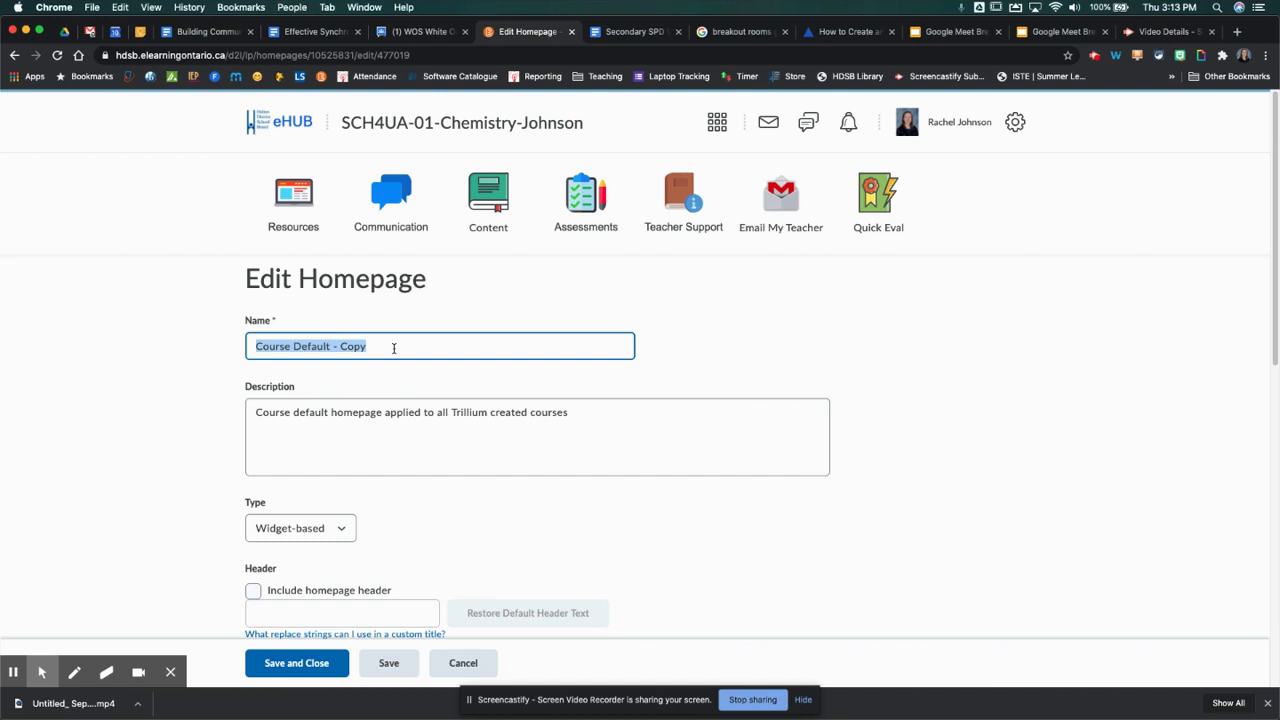
pyautogui.write('Johnson')
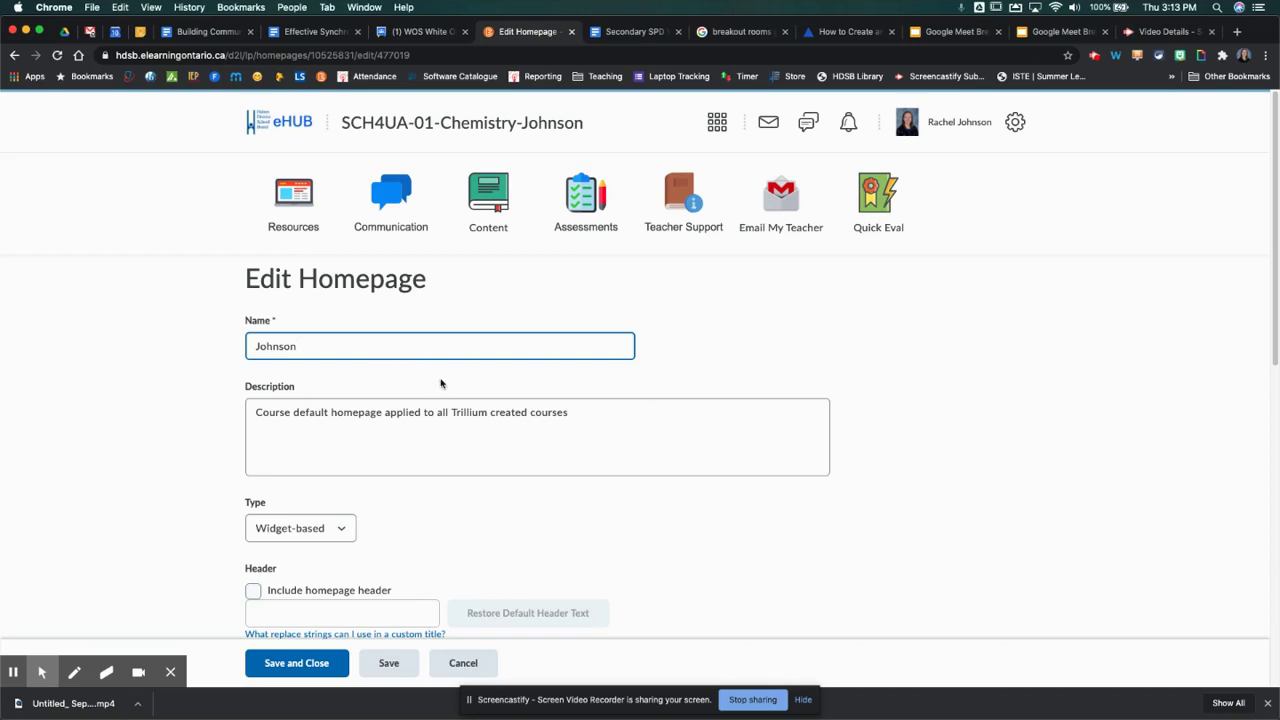
pyautogui.scroll(-5, 440, 383)
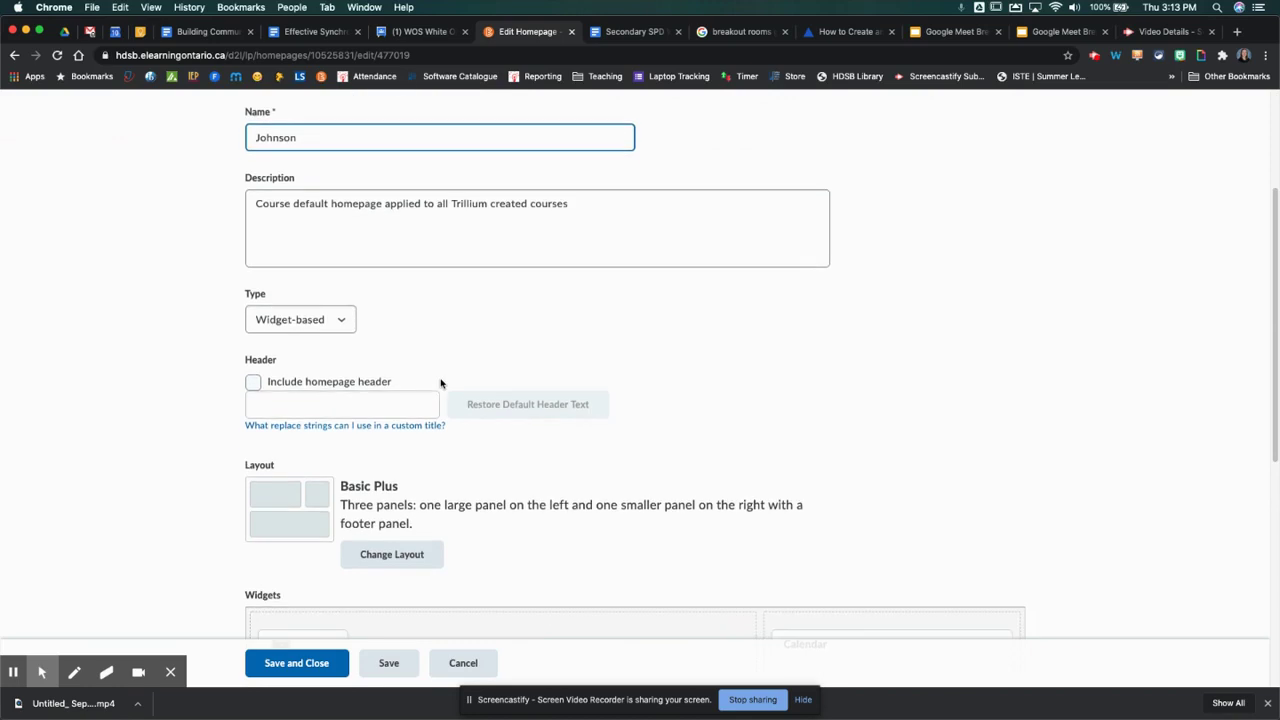
pyautogui.scroll(-1, 440, 383)
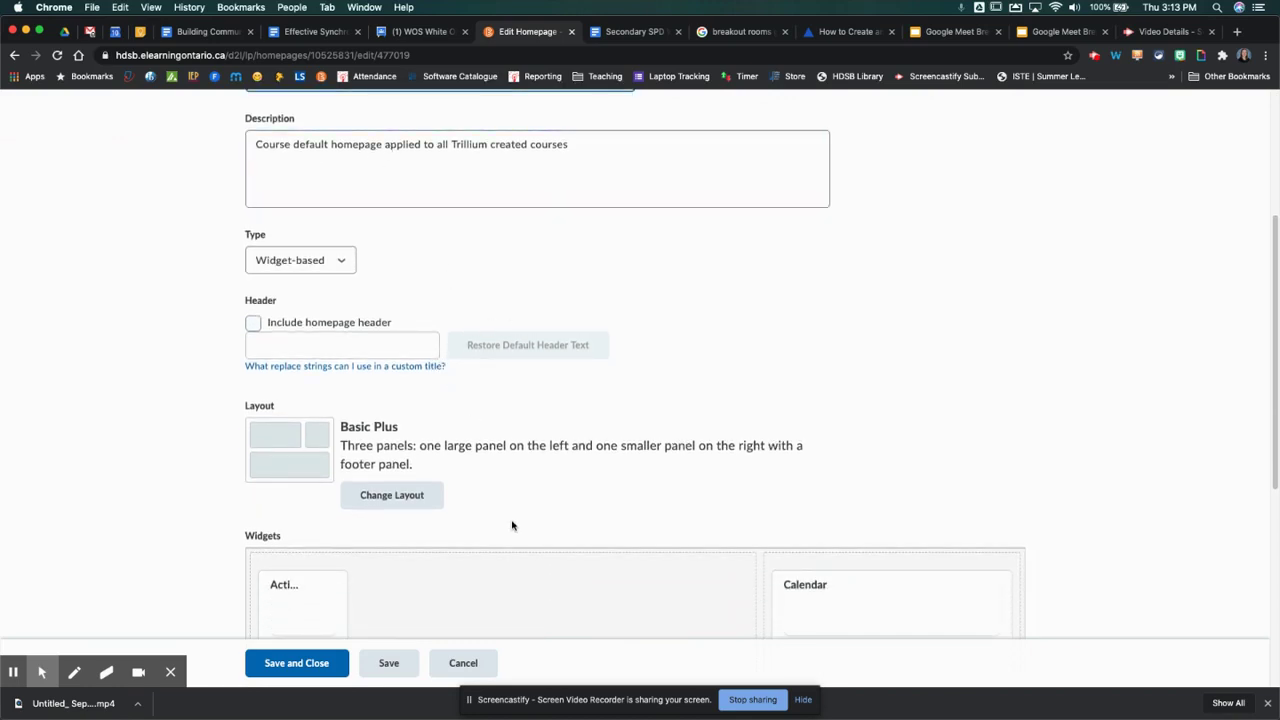
pyautogui.scroll(-2, 512, 525)
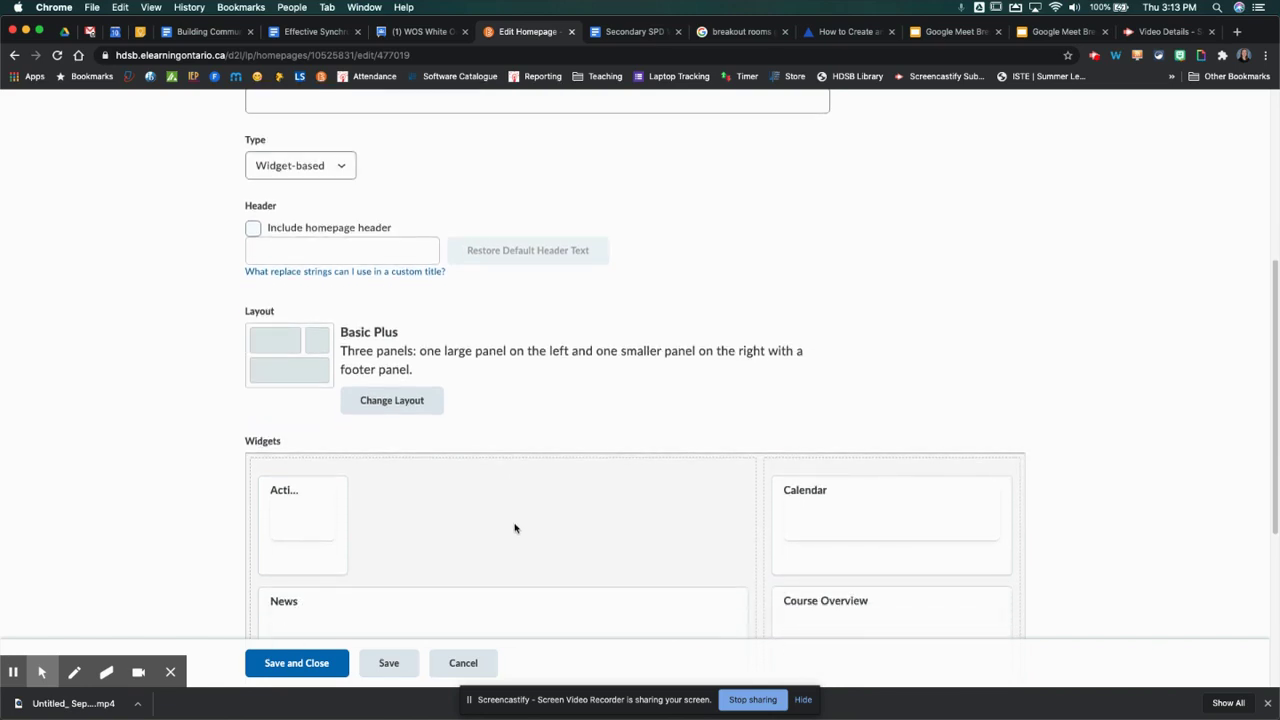
pyautogui.scroll(-4, 660, 549)
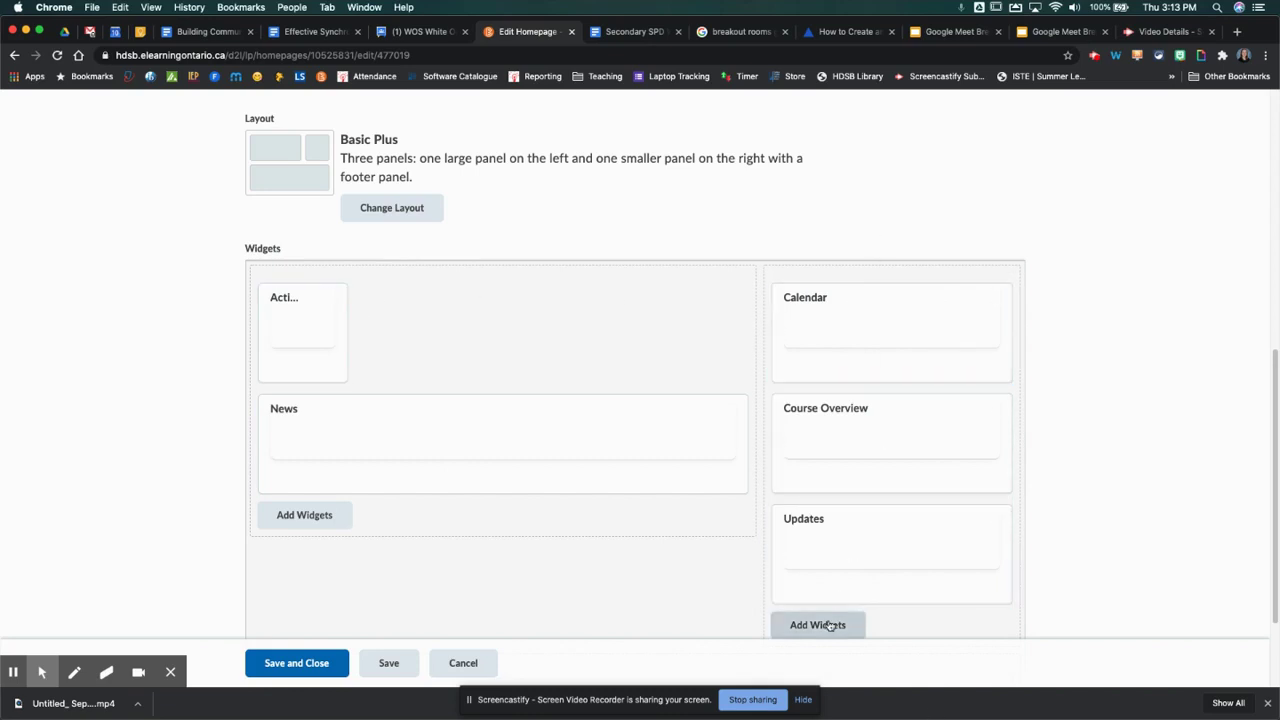
# Step: Add the Google Meet custom widget to the right panel and drag it above Calendar
pyautogui.scroll(-2, 828, 615)
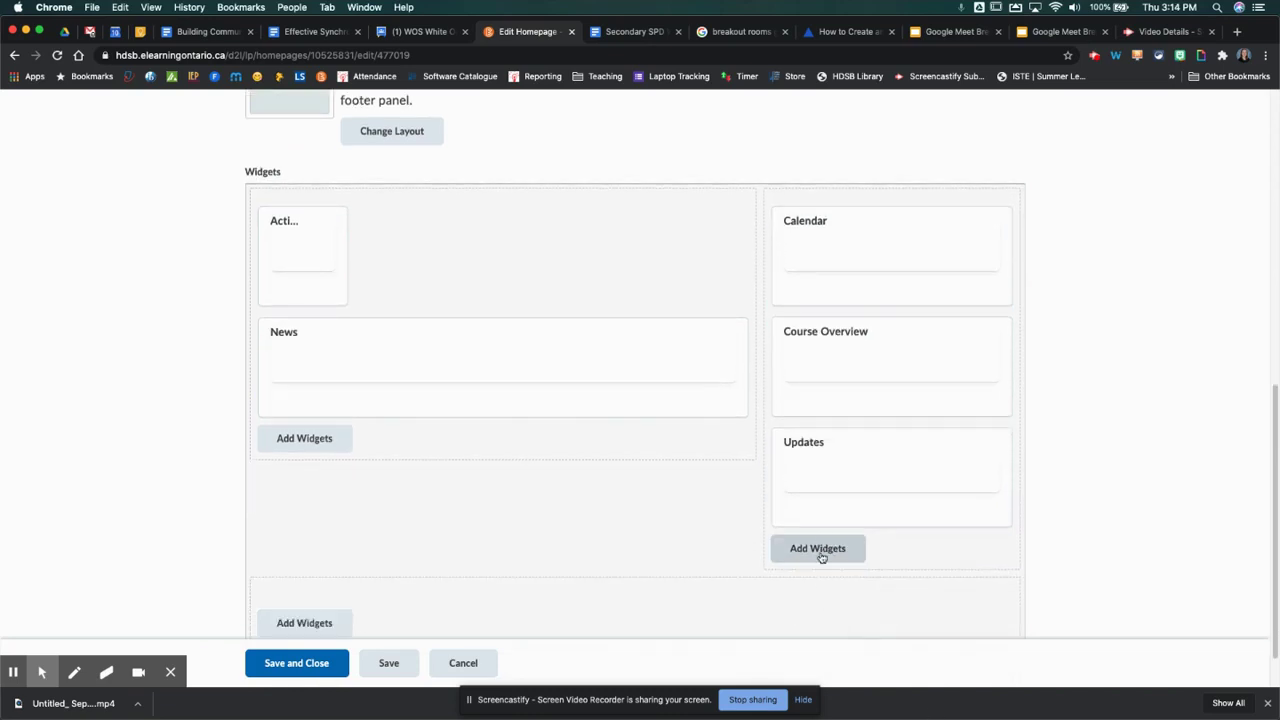
pyautogui.click(821, 556)
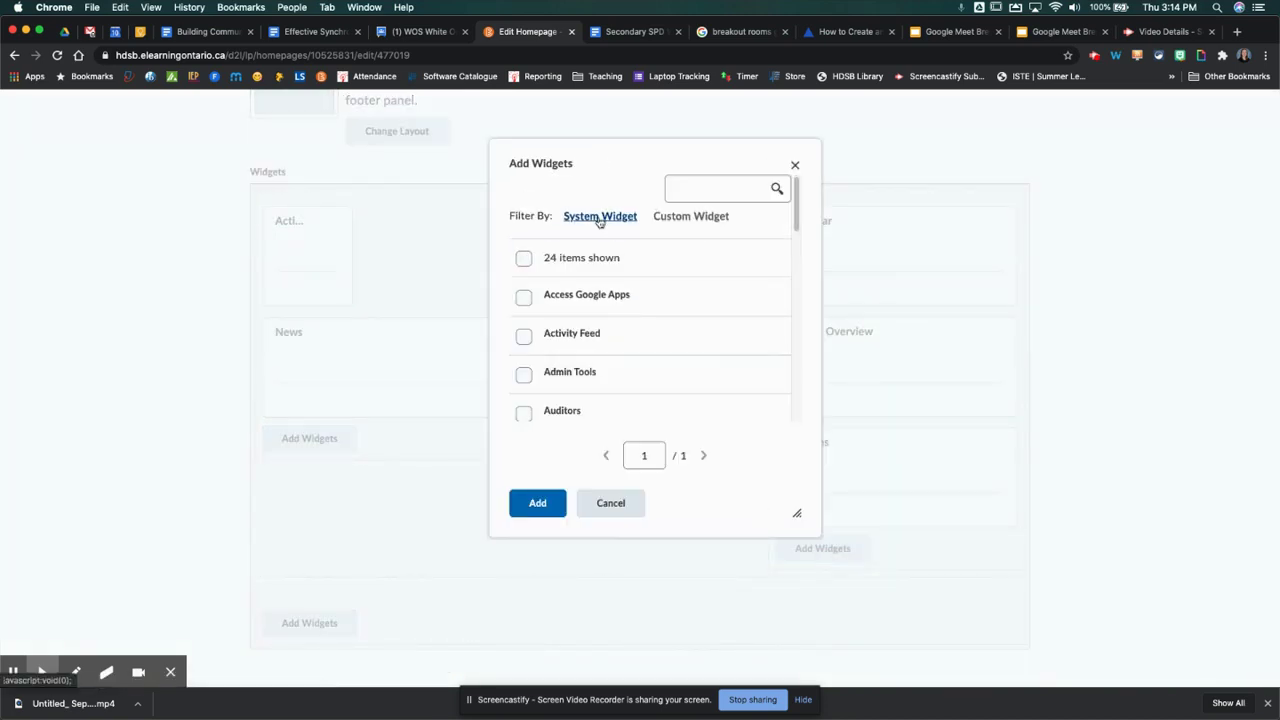
pyautogui.click(700, 217)
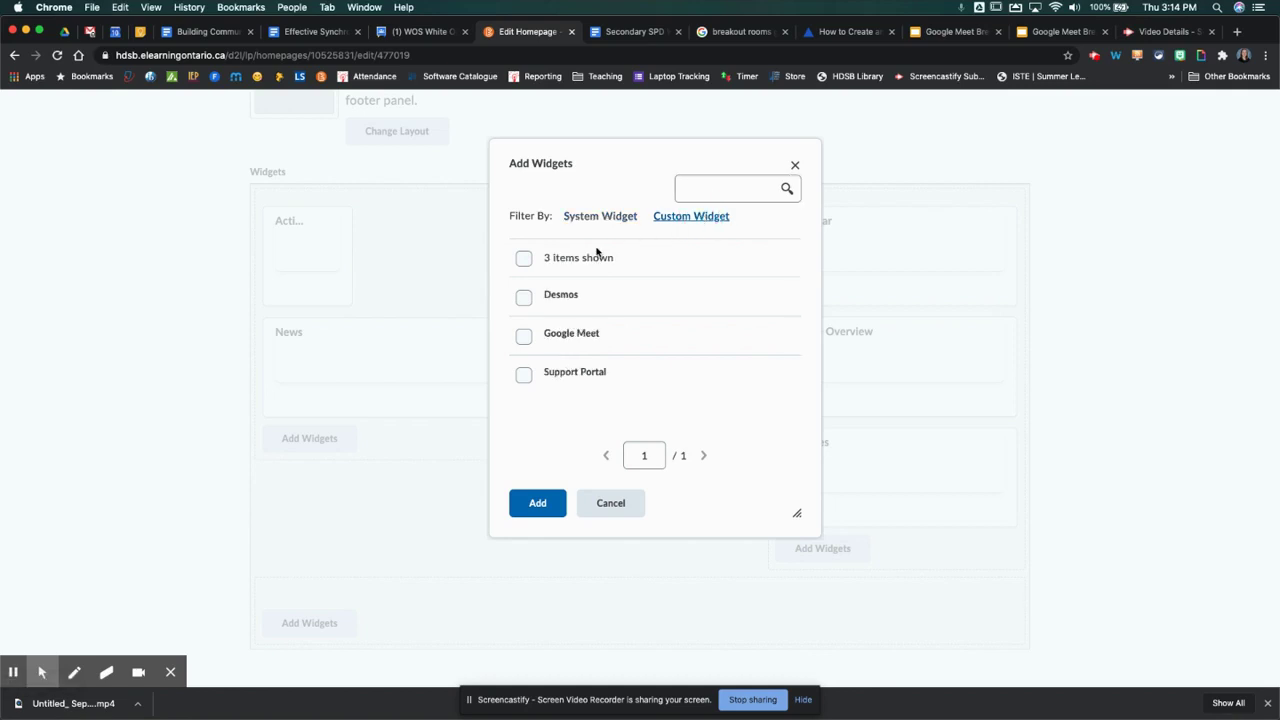
pyautogui.click(524, 337)
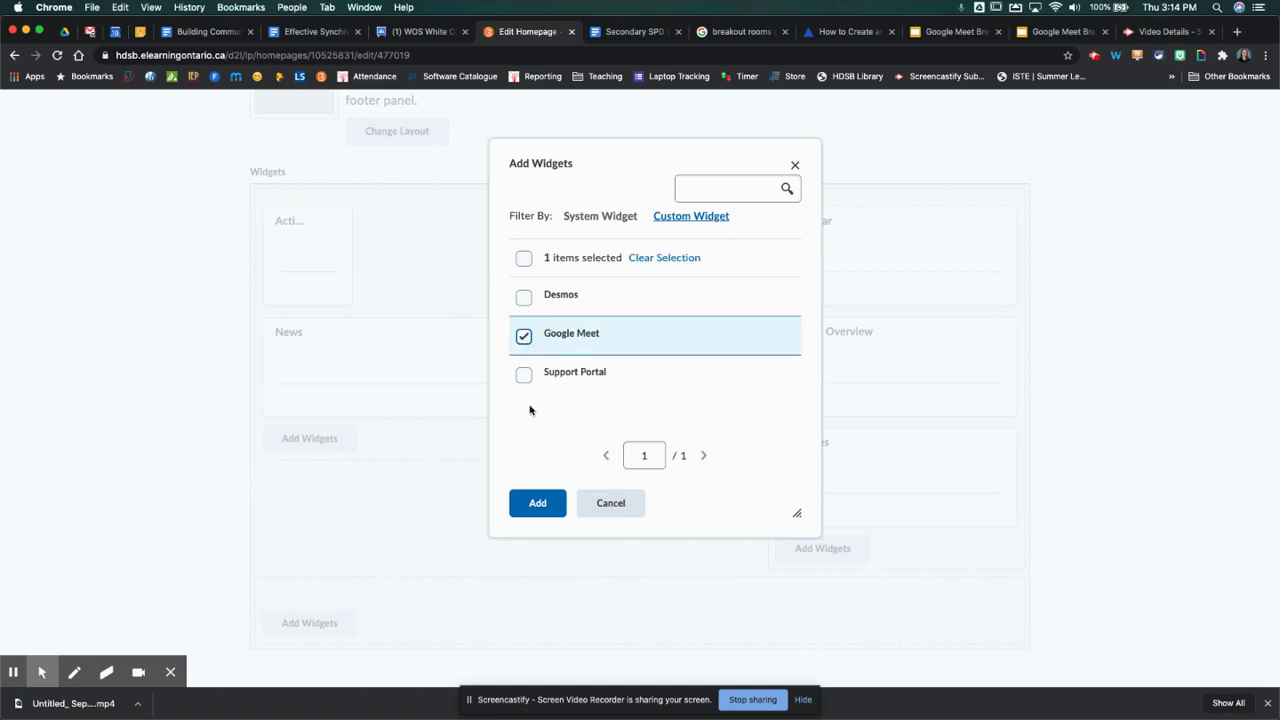
pyautogui.click(538, 503)
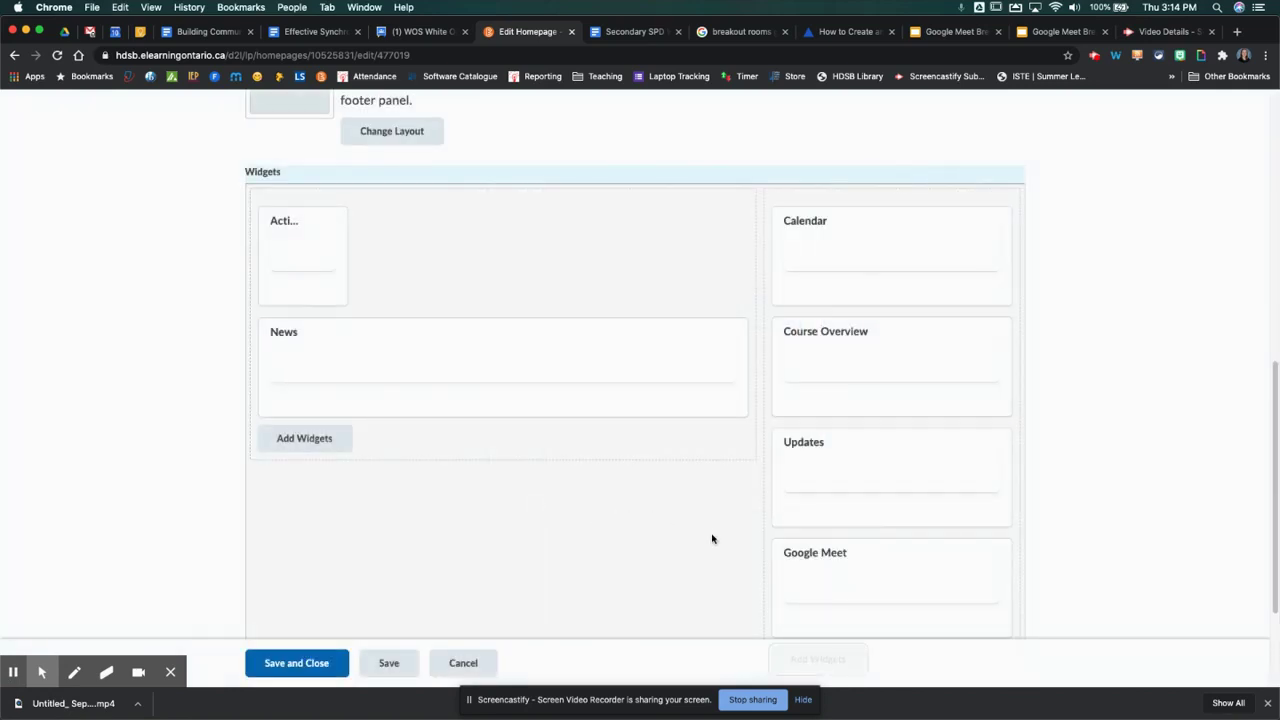
pyautogui.moveTo(777, 590); pyautogui.dragTo(775, 212)
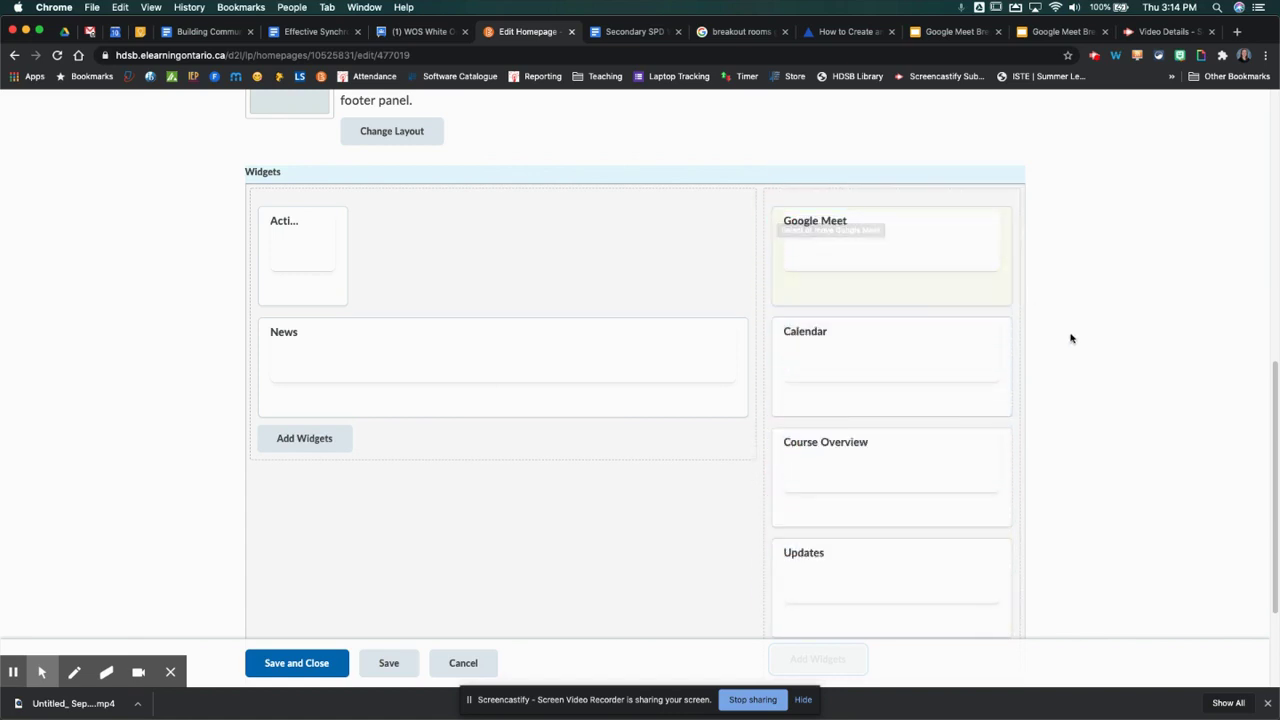
pyautogui.scroll(-5, 1068, 340)
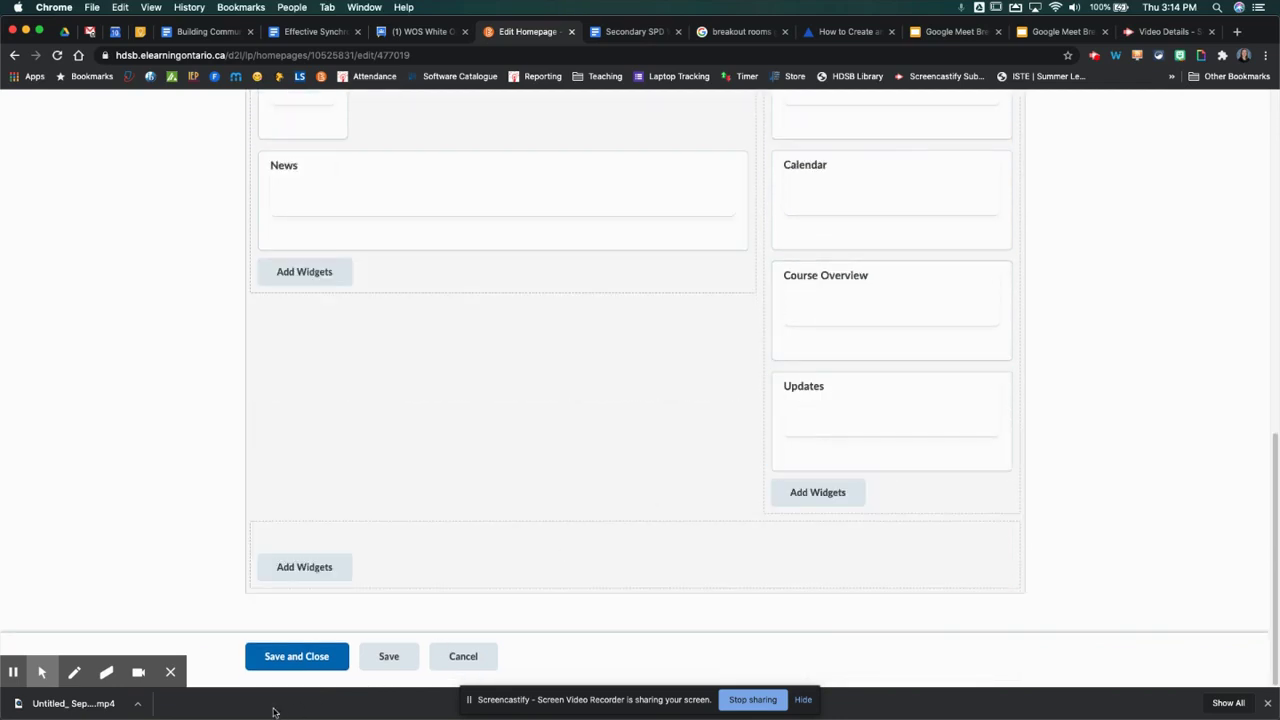
# Step: Save the homepage, then choose Johnson as the course's active homepage and apply it
pyautogui.click(322, 657)
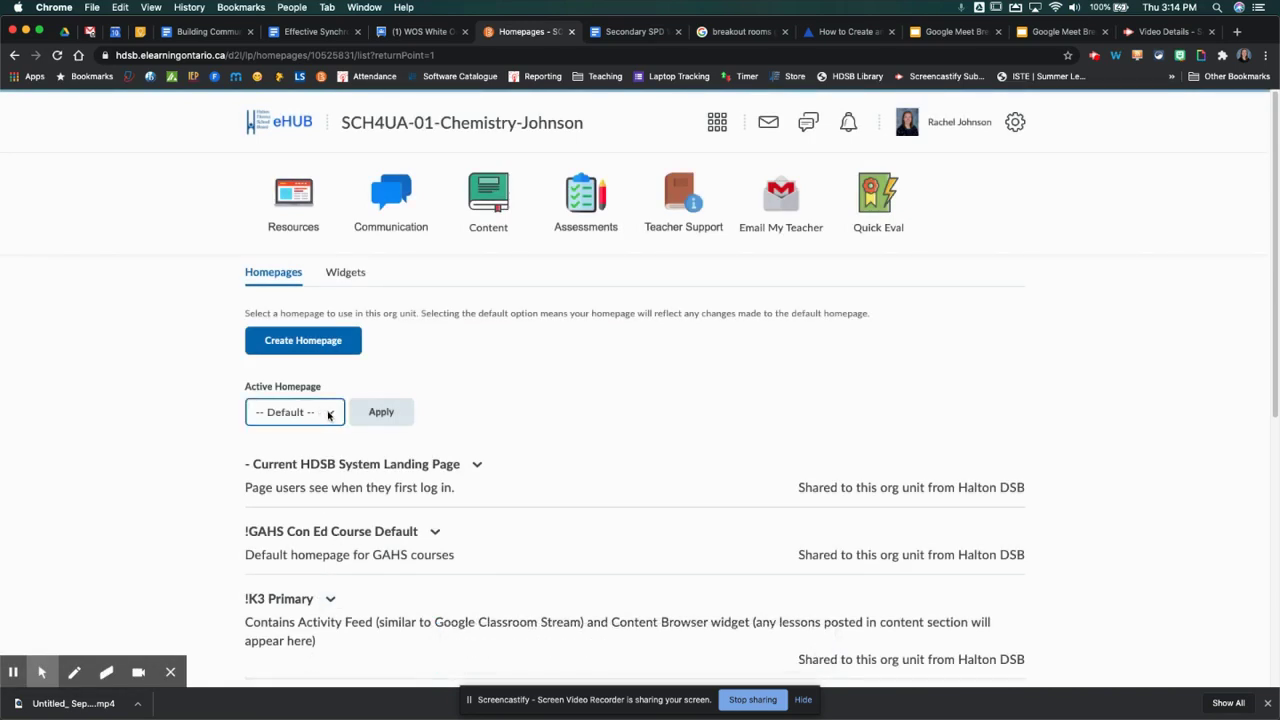
pyautogui.click(329, 414)
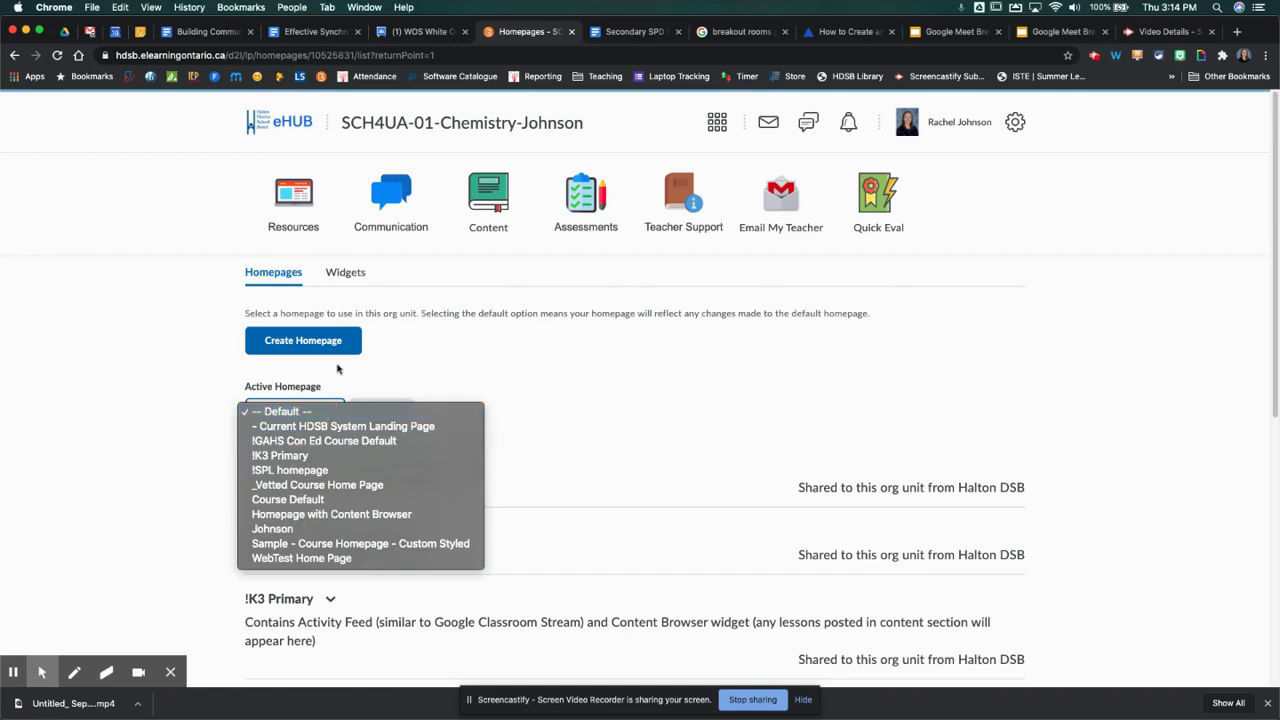
pyautogui.click(337, 385)
pyautogui.click(329, 414)
pyautogui.click(273, 530)
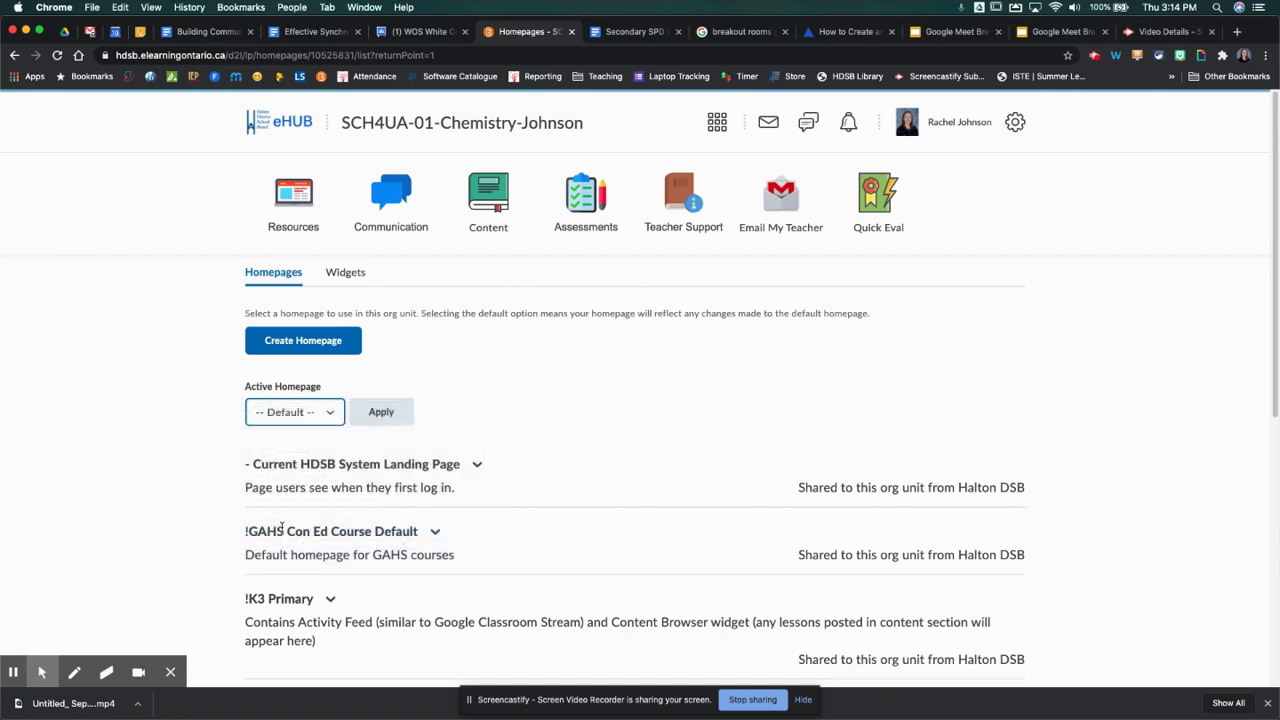
pyautogui.click(383, 424)
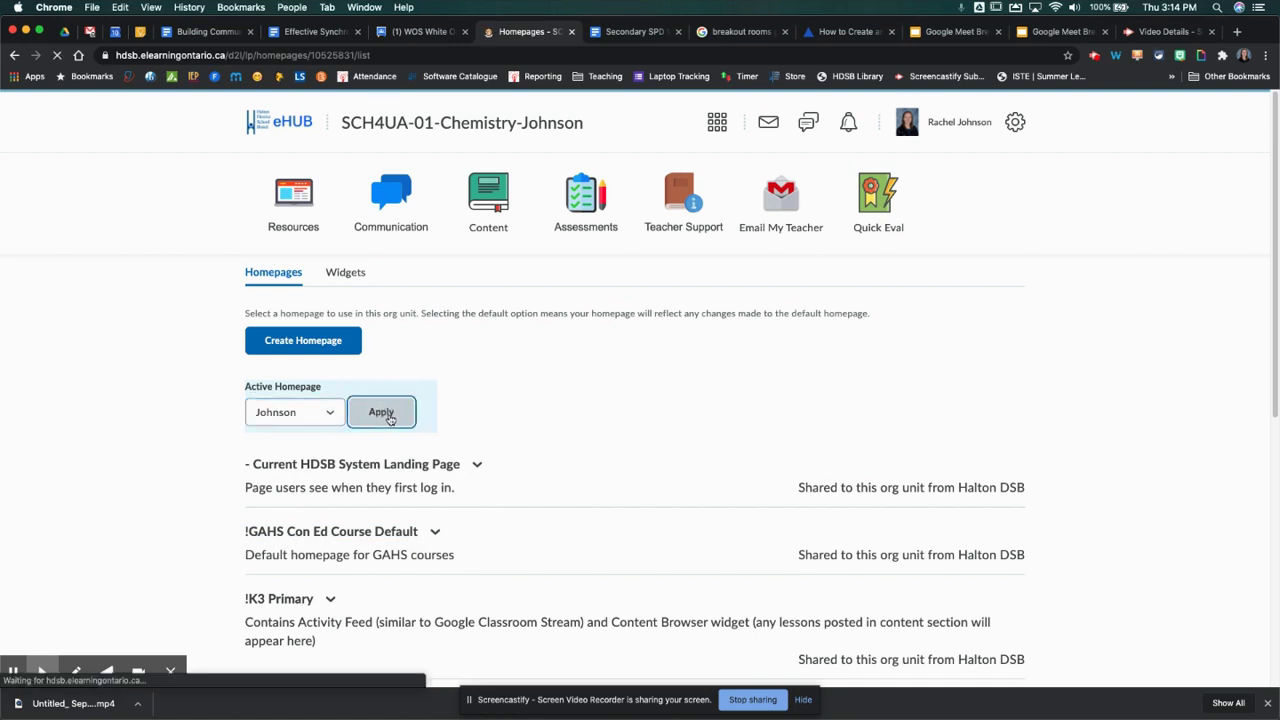